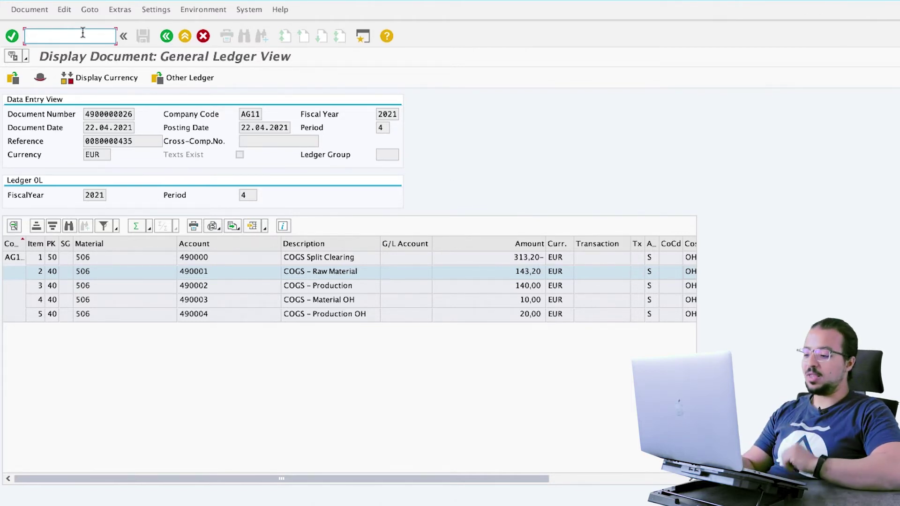
Display material 506 (Chair) in MM03 on only its Costing 2 view for plant AG21
{"action": "type", "text": "/omm03"}
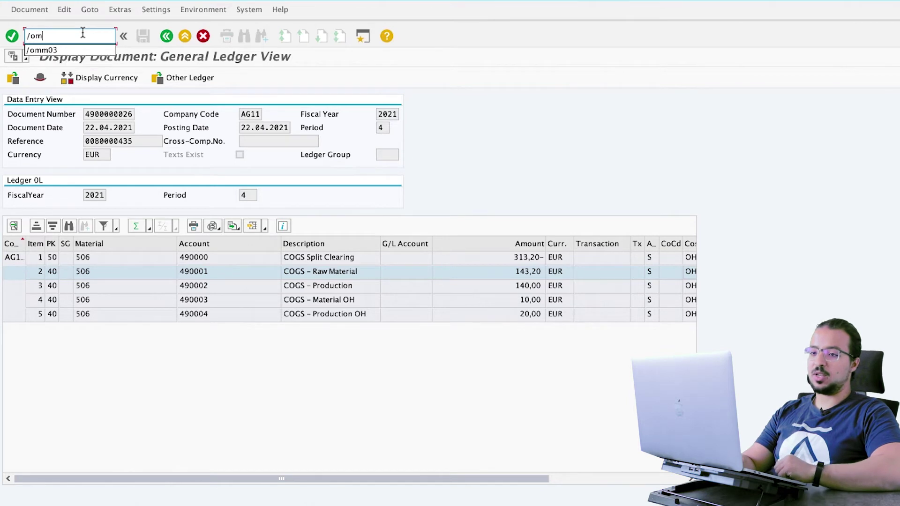
{"action": "key", "text": "Return"}
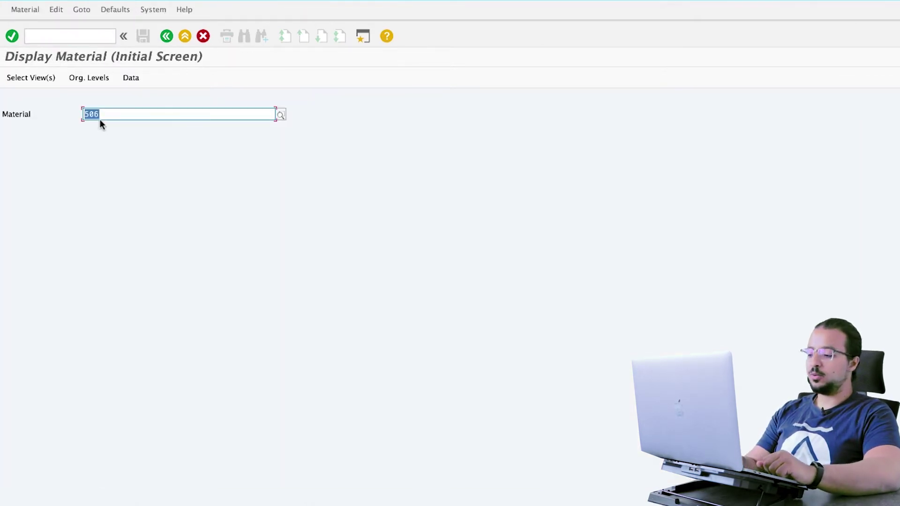
{"action": "key", "text": "Return"}
{"action": "left_click", "coordinate": [317, 331]}
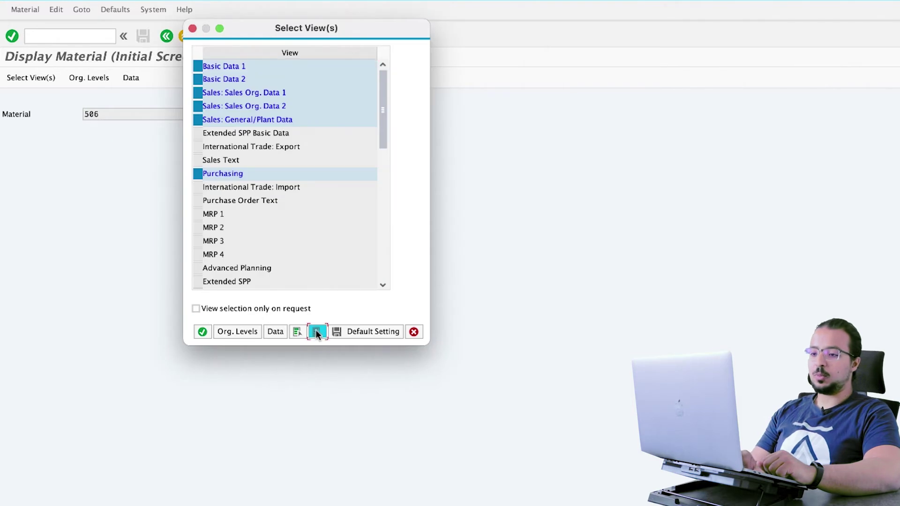
{"action": "left_click", "coordinate": [380, 229]}
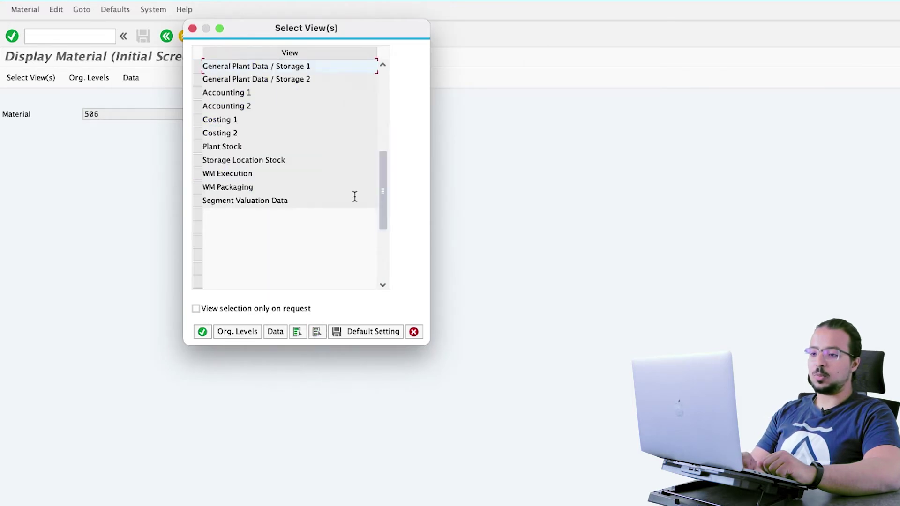
{"action": "left_click", "coordinate": [197, 133]}
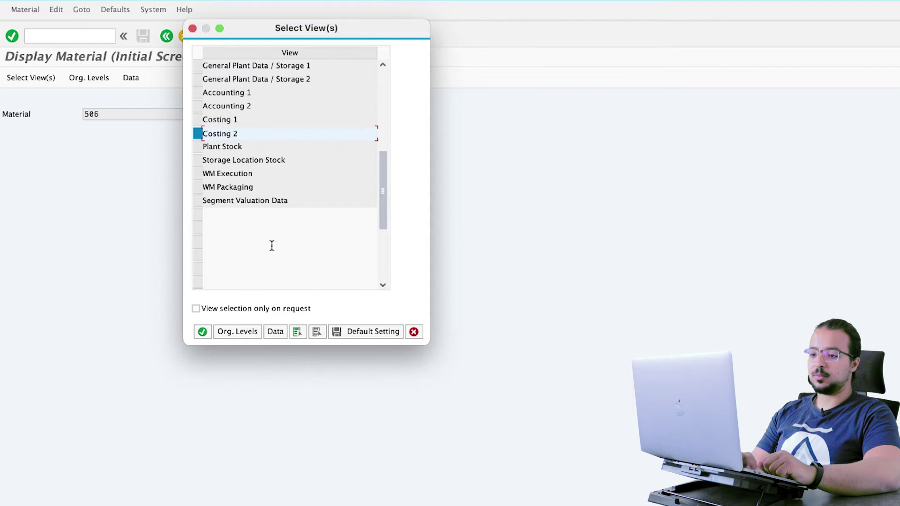
{"action": "left_click", "coordinate": [203, 332]}
{"action": "left_click", "coordinate": [290, 102]}
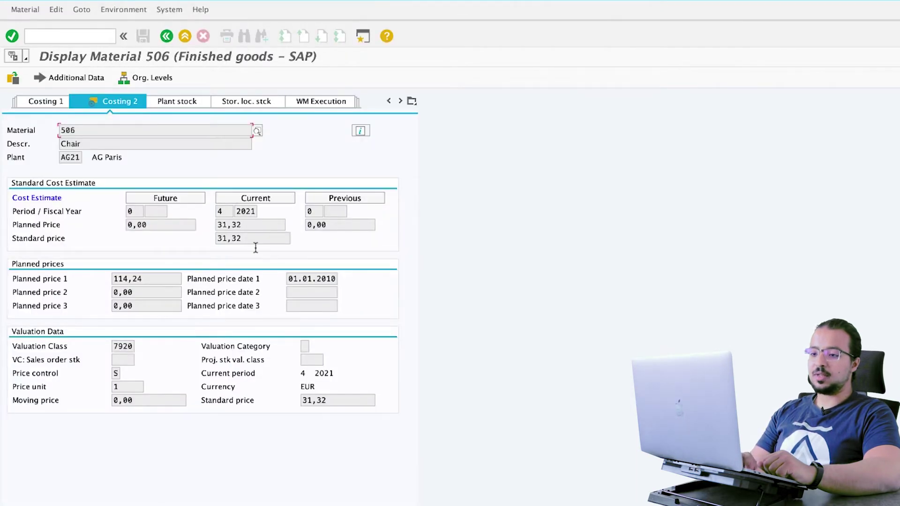
Show material 506's current cost estimate by cost component: raw materials 14,32, production 14,00, overheads 1,00 and 2,00
{"action": "left_click", "coordinate": [253, 200]}
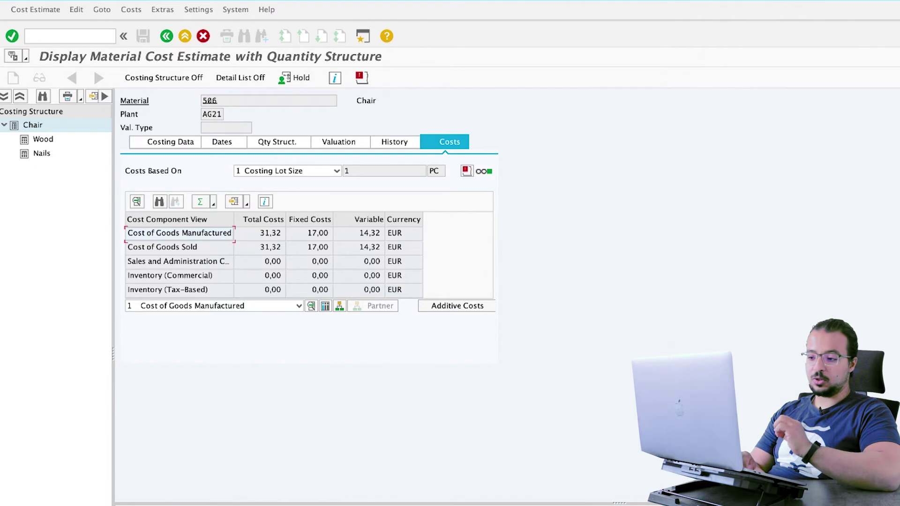
{"action": "left_click_drag", "start_coordinate": [628, 503], "coordinate": [625, 378]}
{"action": "left_click", "coordinate": [325, 306]}
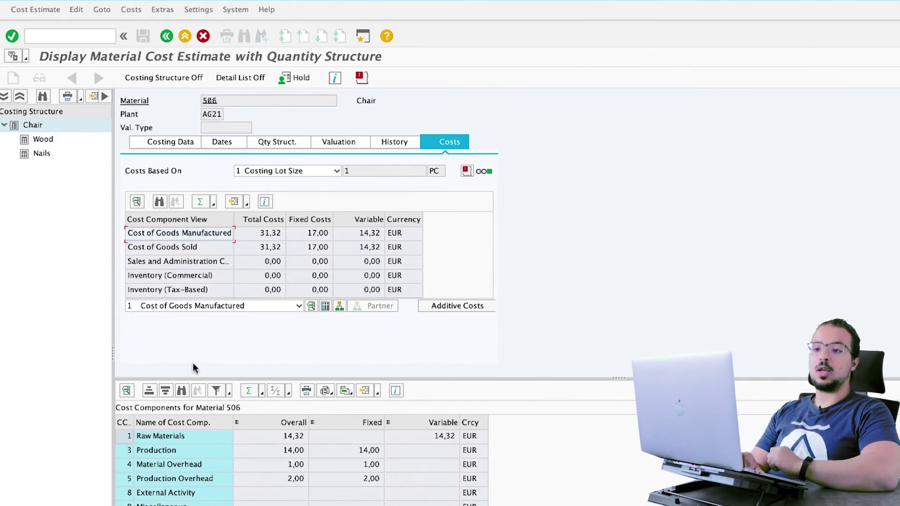
Start a VA01 standard order for sales area AG00/01/01 and the local sold-to party
{"action": "left_click", "coordinate": [82, 37]}
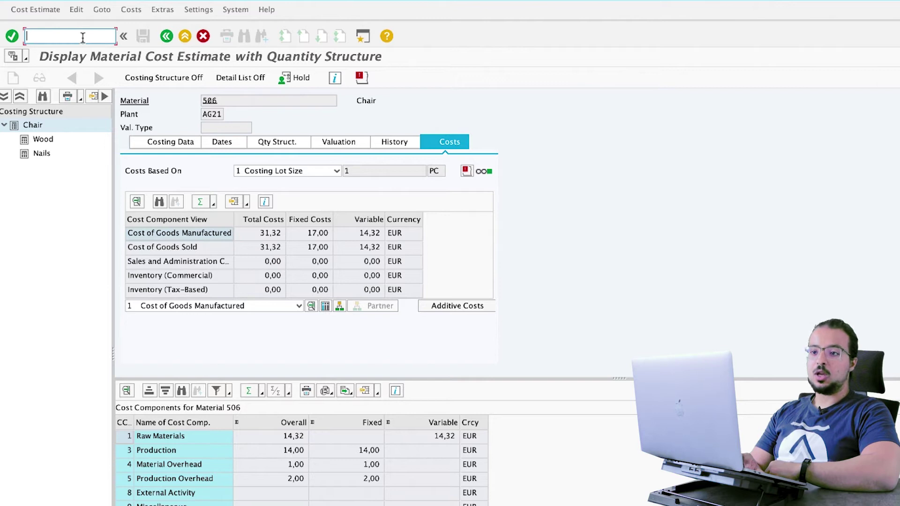
{"action": "type", "text": "/"}
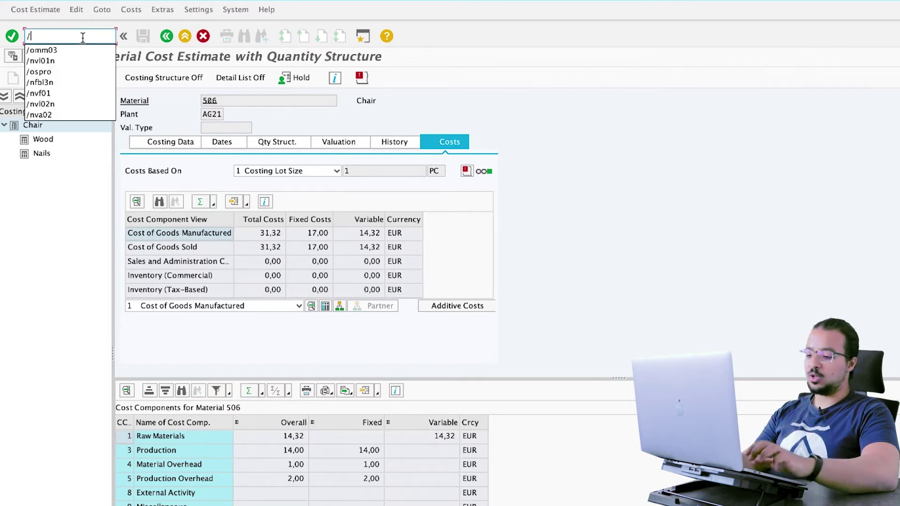
{"action": "type", "text": "ova01"}
{"action": "key", "text": "Return"}
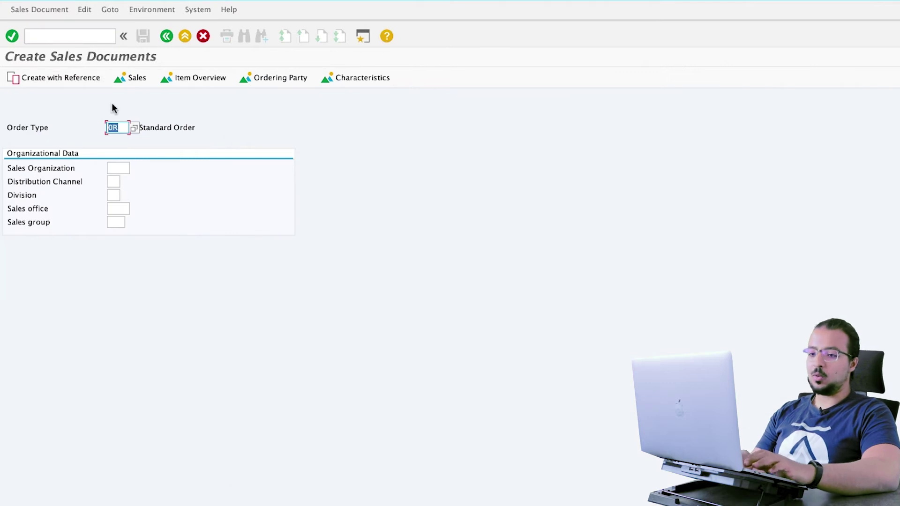
{"action": "left_click", "coordinate": [123, 168]}
{"action": "type", "text": "AG00"}
{"action": "key", "text": "Tab"}
{"action": "type", "text": "01"}
{"action": "key", "text": "Tab"}
{"action": "type", "text": "01"}
{"action": "key", "text": "Tab"}
{"action": "key", "text": "Tab"}
{"action": "type", "text": "001"}
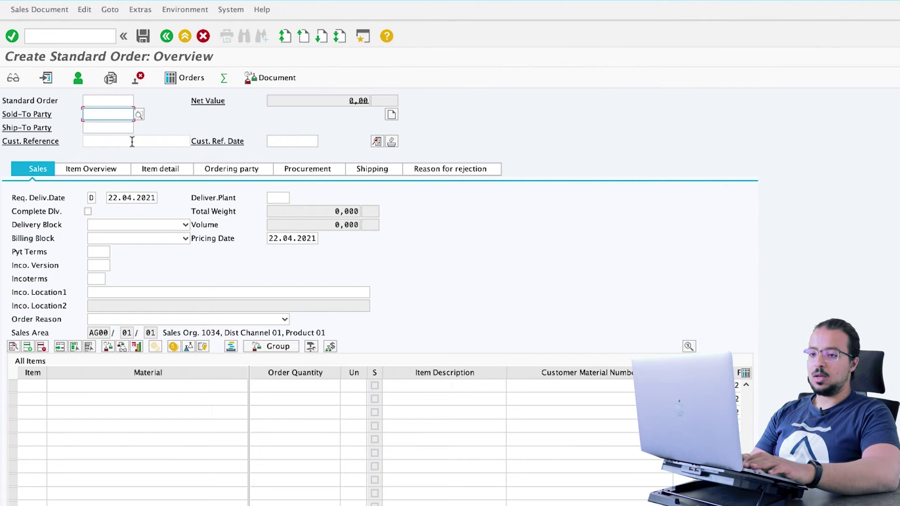
{"action": "type", "text": "AG01"}
{"action": "key", "text": "Return"}
Enter the customer reference, add material 506 with quantity 5, and save the order
{"action": "type", "text": "fffc"}
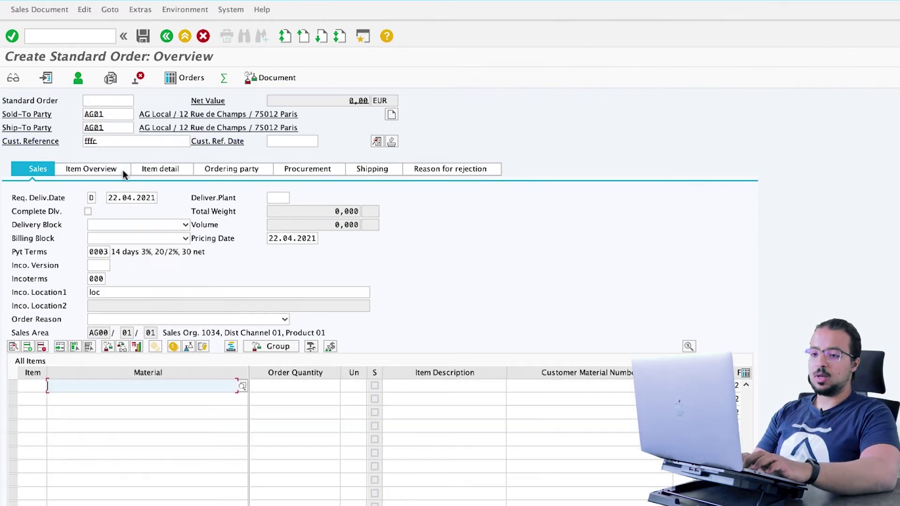
{"action": "type", "text": "506"}
{"action": "key", "text": "Return"}
{"action": "left_click", "coordinate": [298, 386]}
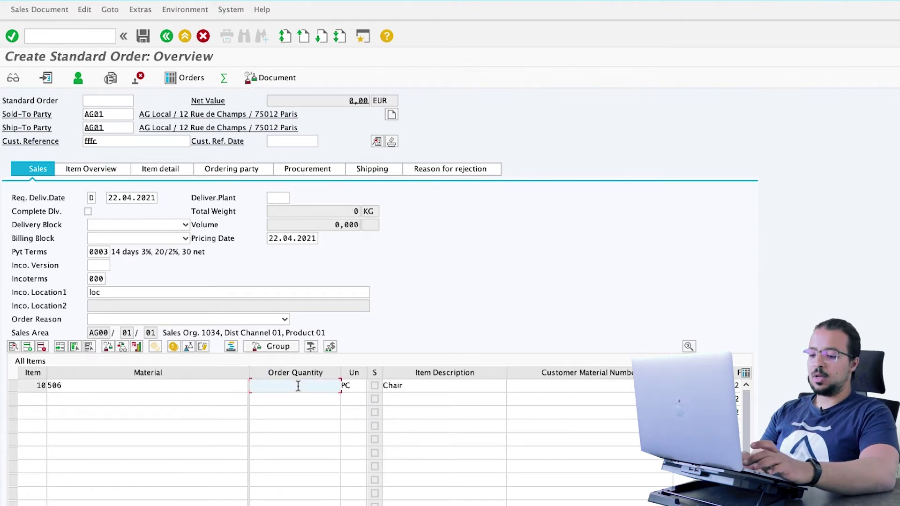
{"action": "type", "text": "5"}
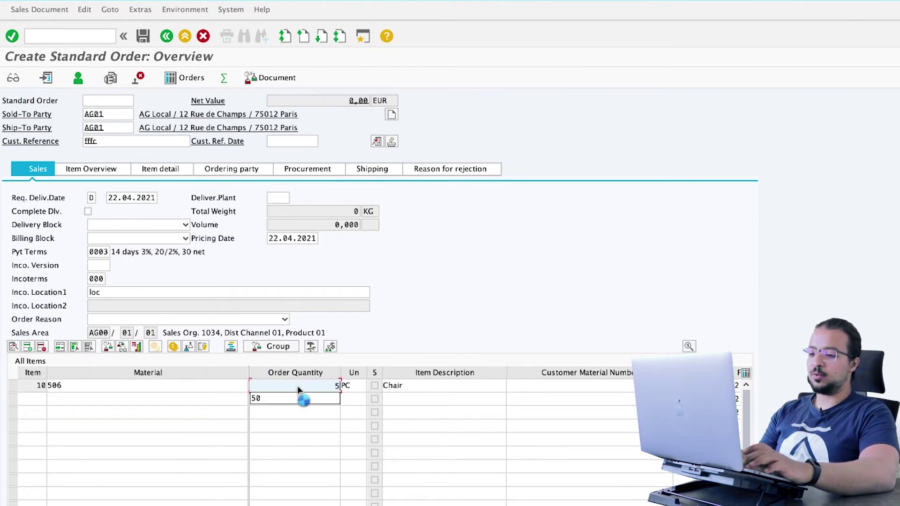
{"action": "key", "text": "Return"}
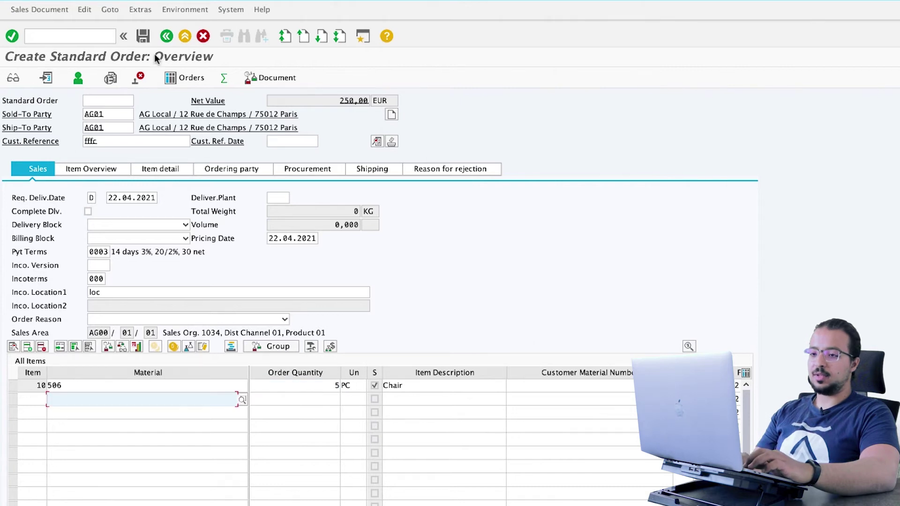
{"action": "left_click", "coordinate": [143, 36]}
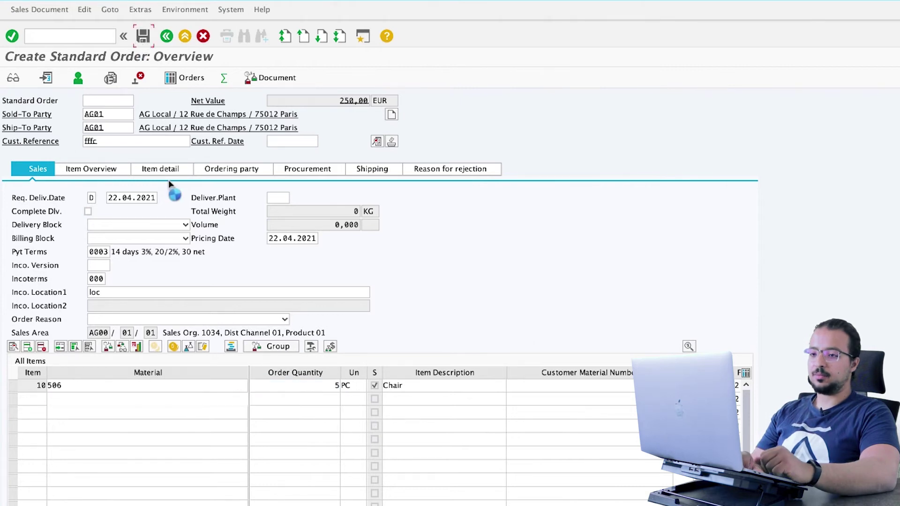
Create an outbound delivery in VL01N for the new sales order
{"action": "left_click", "coordinate": [69, 36]}
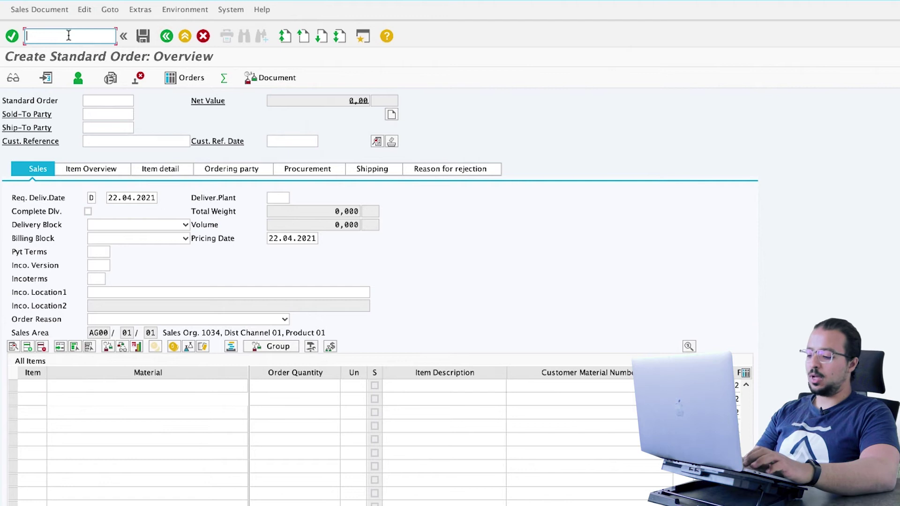
{"action": "type", "text": "/n"}
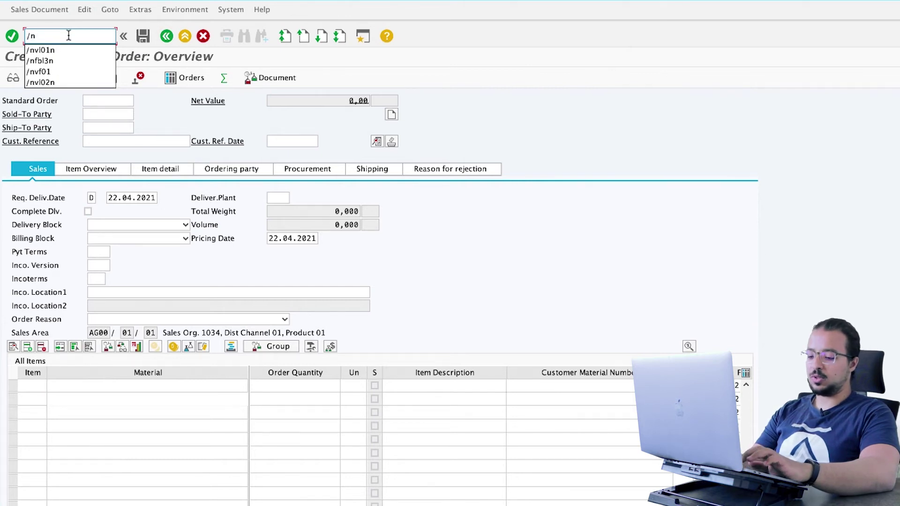
{"action": "type", "text": "vl01n"}
{"action": "key", "text": "Return"}
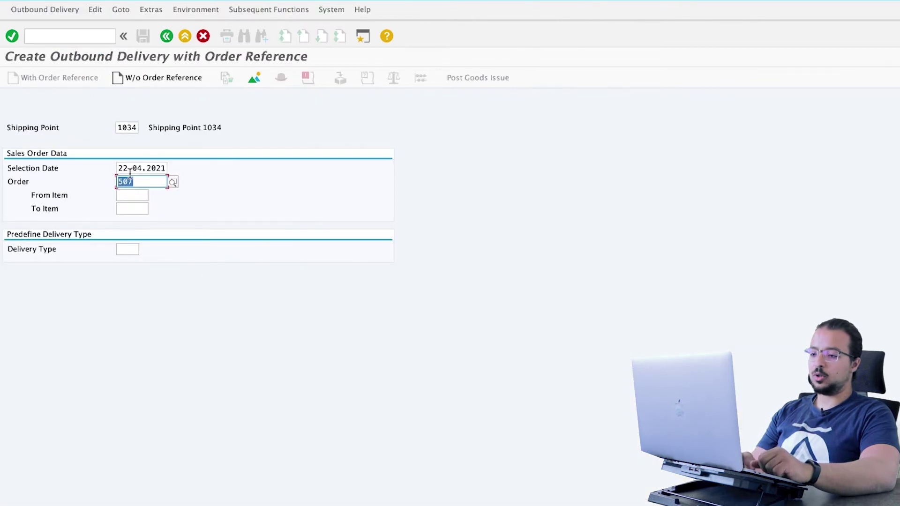
{"action": "left_click", "coordinate": [124, 167]}
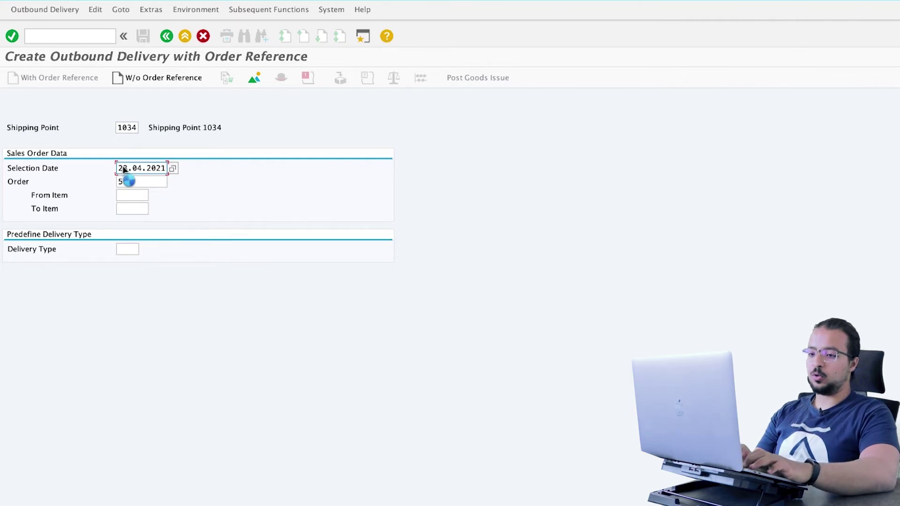
{"action": "key", "text": "Return"}
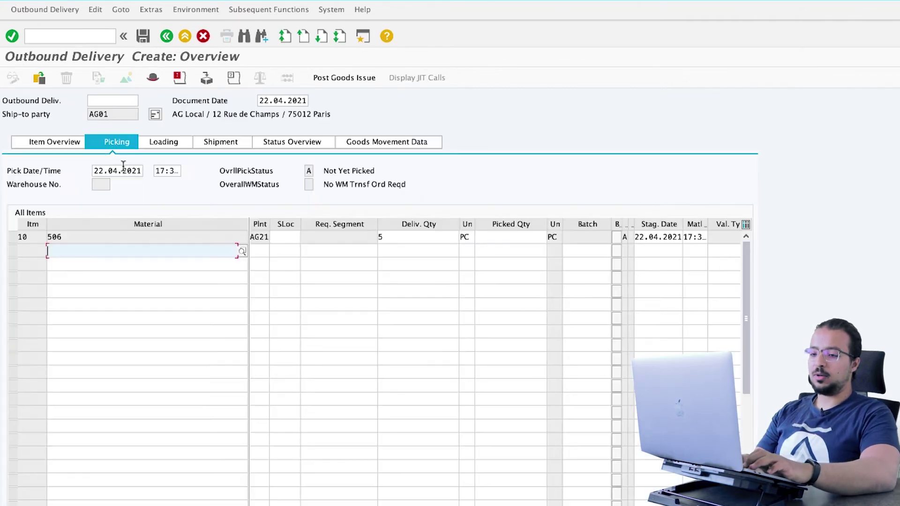
Set storage location AG11 and picked quantity 5 on item 10, then post goods issue
{"action": "left_click", "coordinate": [295, 234]}
{"action": "type", "text": "AG11"}
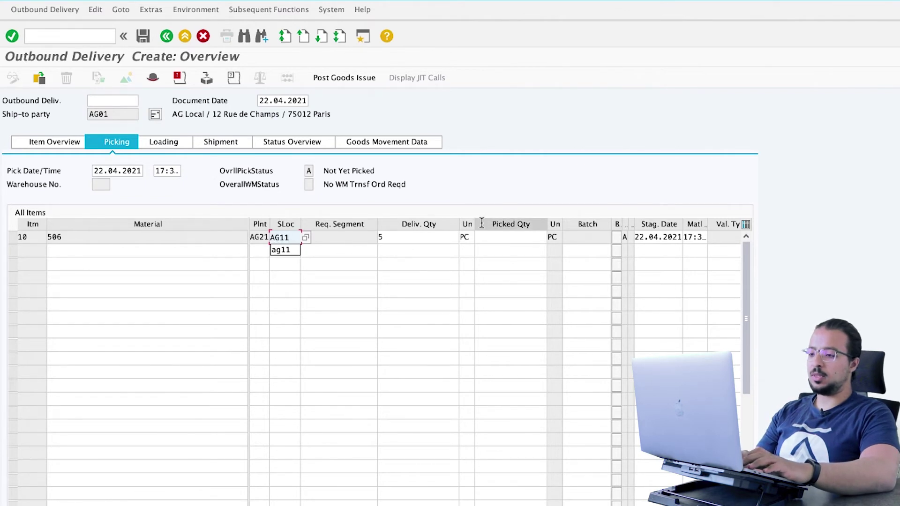
{"action": "left_click", "coordinate": [497, 238]}
{"action": "type", "text": "5"}
{"action": "left_click", "coordinate": [356, 79]}
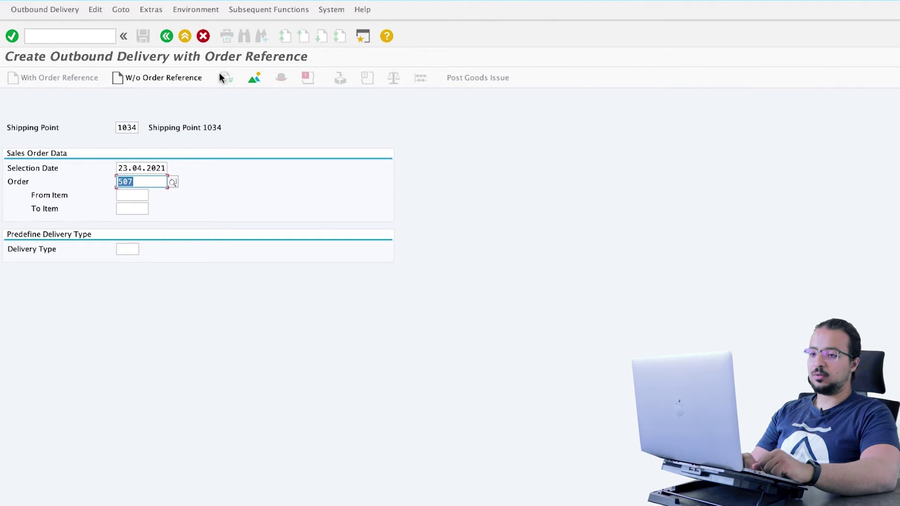
{"action": "left_click", "coordinate": [69, 10]}
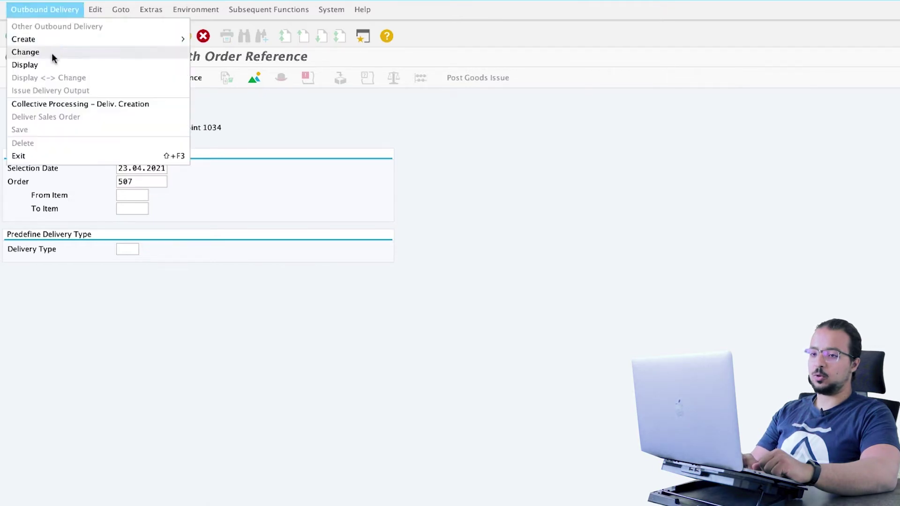
{"action": "left_click", "coordinate": [47, 65]}
{"action": "left_click", "coordinate": [99, 78]}
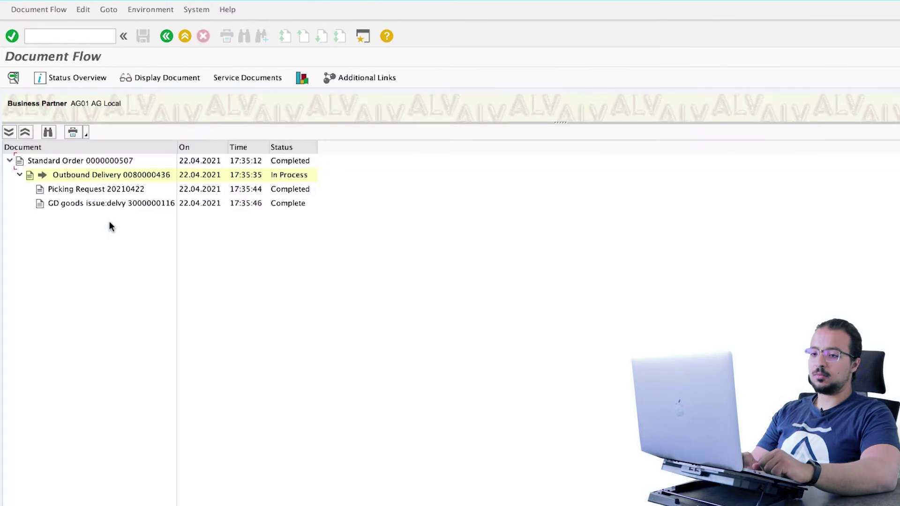
{"action": "left_click", "coordinate": [86, 204]}
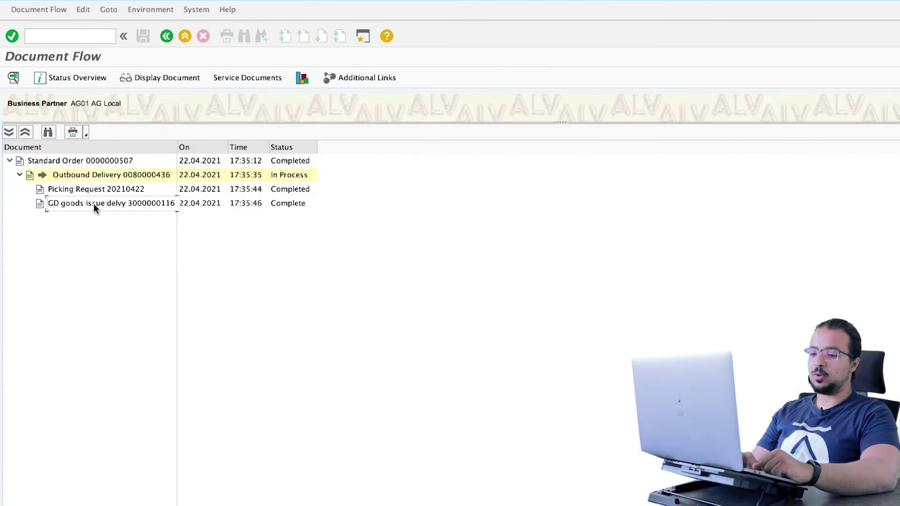
{"action": "left_click", "coordinate": [104, 206]}
{"action": "left_click", "coordinate": [152, 78]}
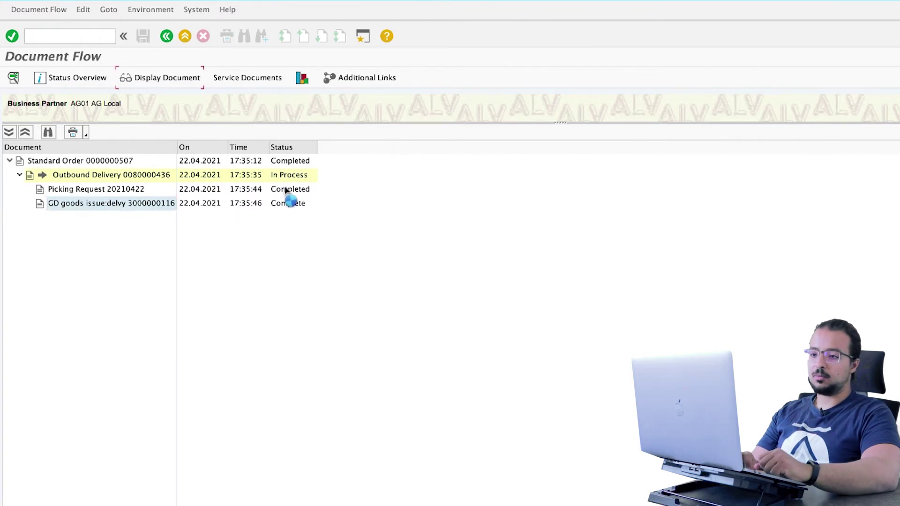
{"action": "left_click", "coordinate": [154, 129]}
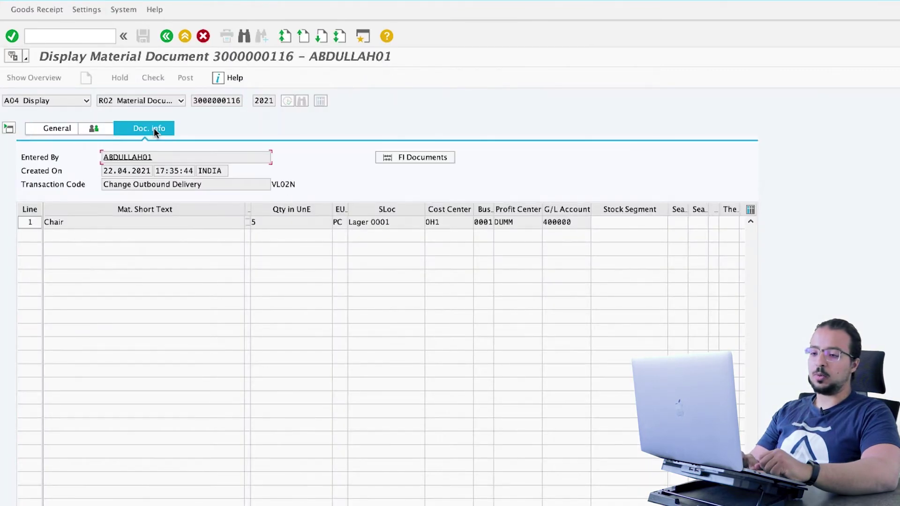
{"action": "left_click", "coordinate": [436, 159]}
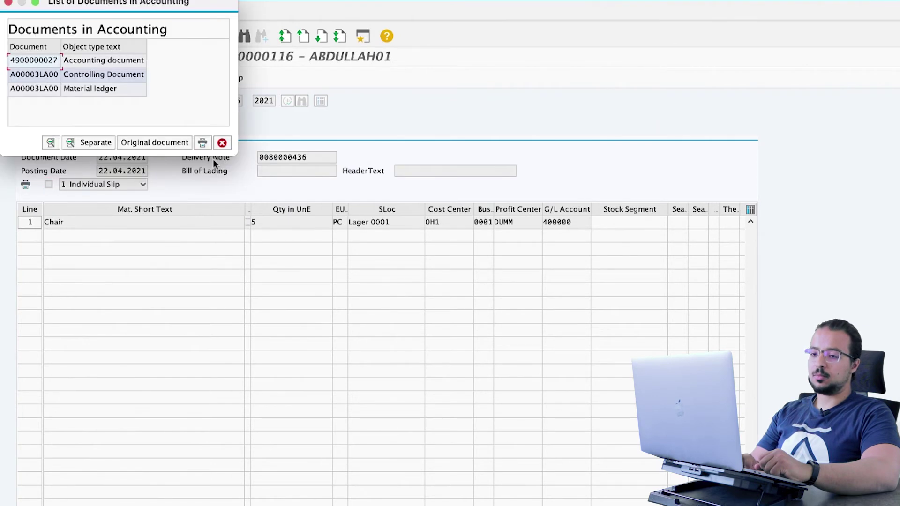
{"action": "double_click", "coordinate": [74, 61]}
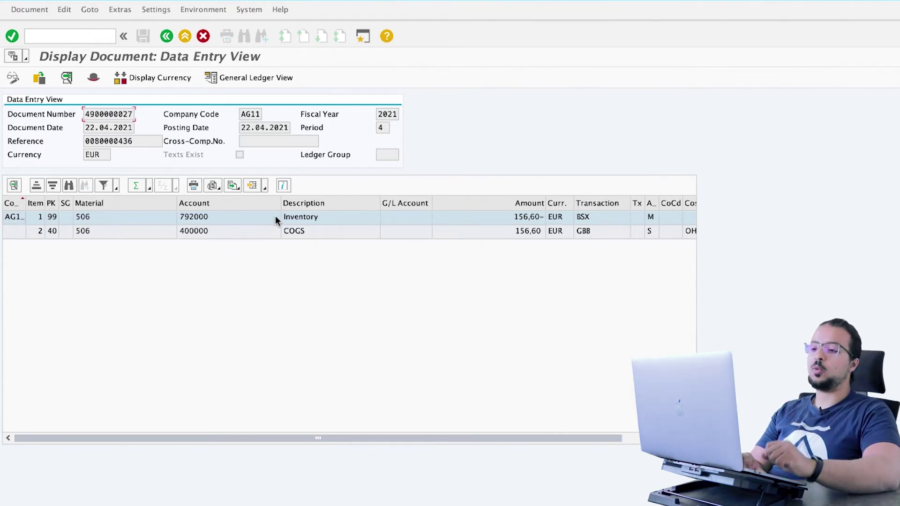
{"action": "left_click", "coordinate": [261, 218]}
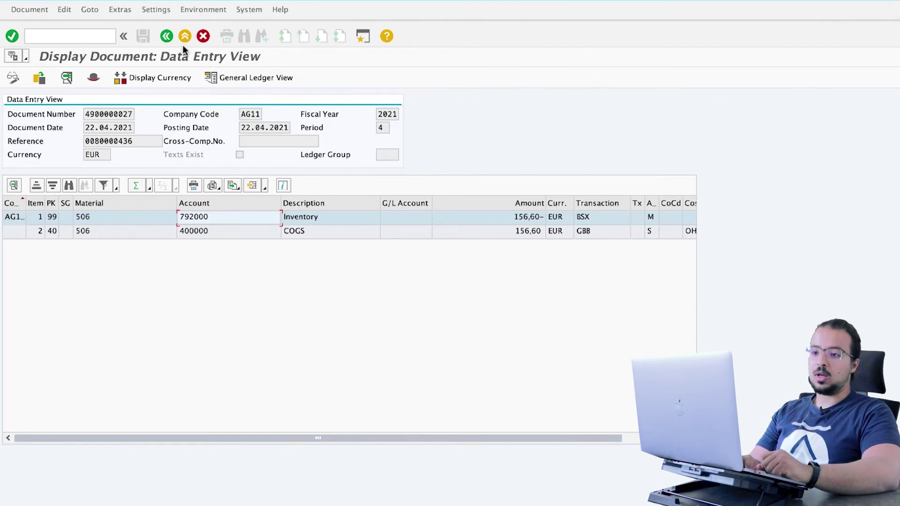
{"action": "left_click", "coordinate": [167, 36]}
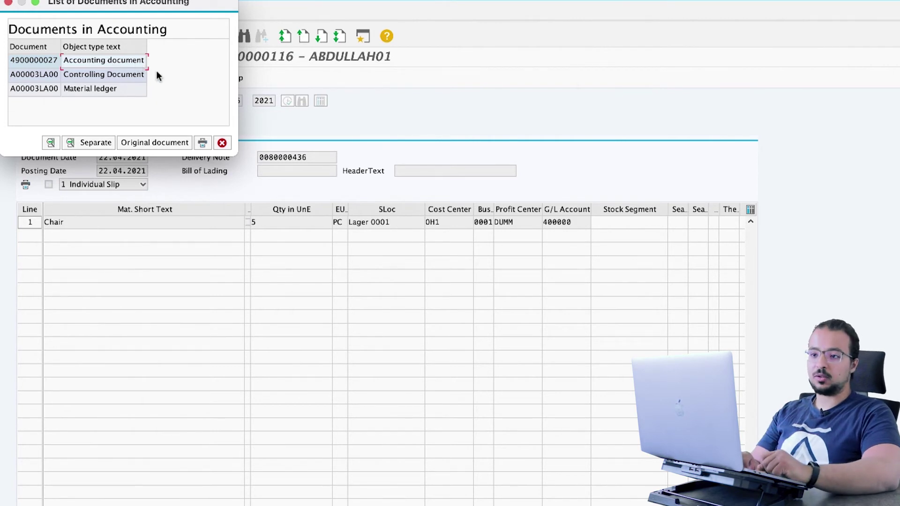
Close the accounting documents list and open the SAP Reference IMG in Customizing
{"action": "left_click", "coordinate": [222, 142]}
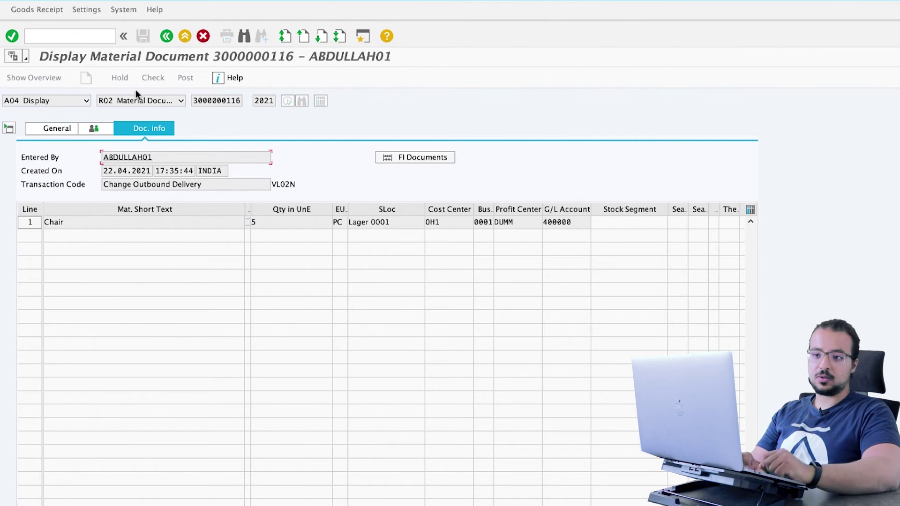
{"action": "left_click", "coordinate": [80, 36]}
{"action": "type", "text": "/"}
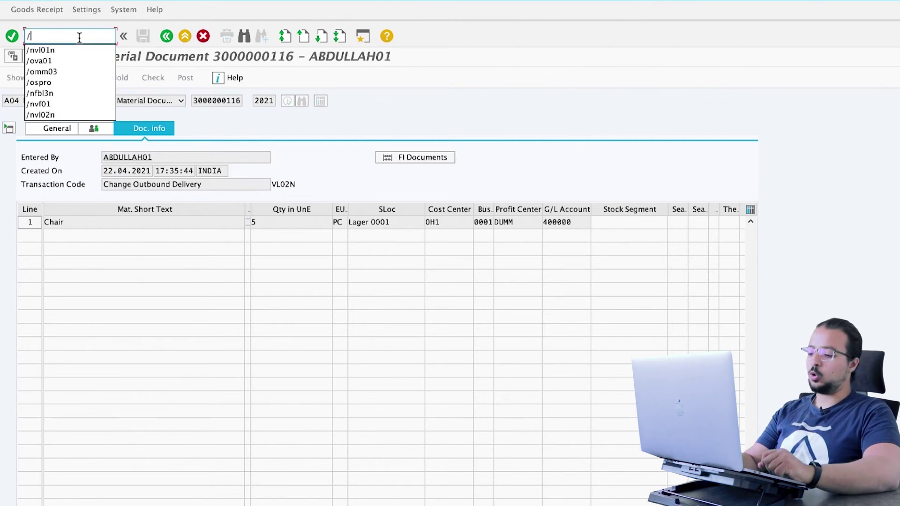
{"action": "type", "text": "o"}
{"action": "type", "text": "migo"}
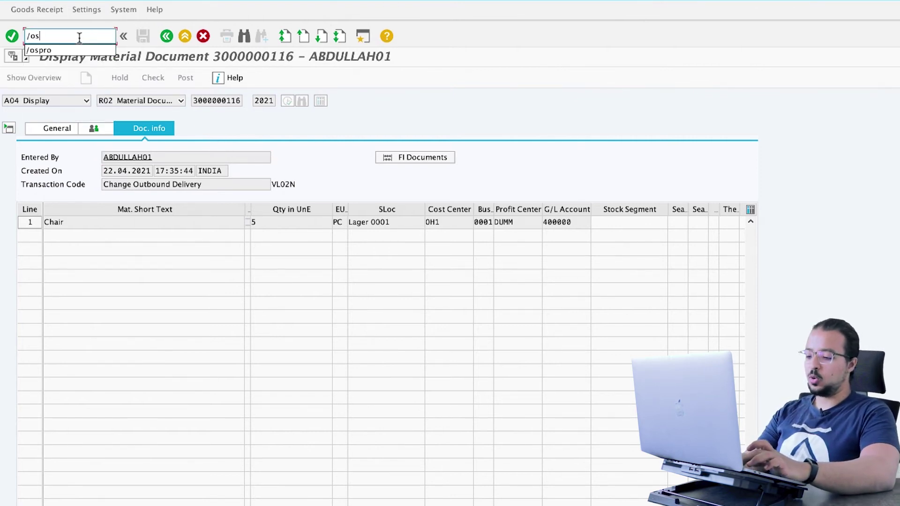
{"action": "key", "text": "Return"}
{"action": "left_click", "coordinate": [56, 78]}
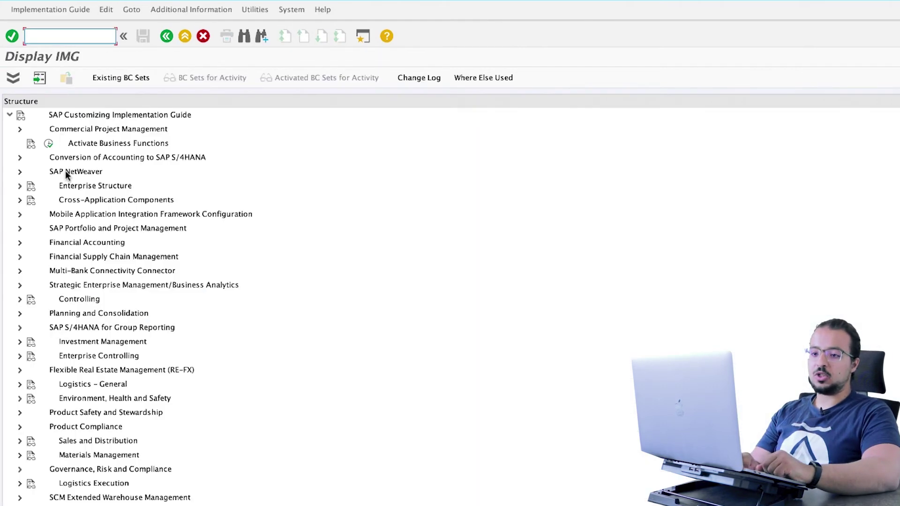
Expand Financial Accounting > General Ledger Accounting > Periodic Processing > Integration > Materials Management
{"action": "left_click", "coordinate": [19, 244]}
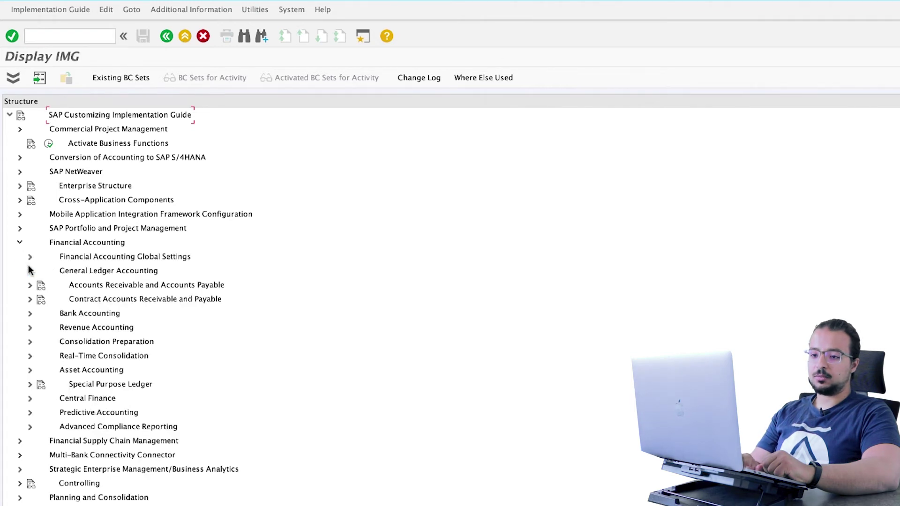
{"action": "left_click", "coordinate": [29, 271]}
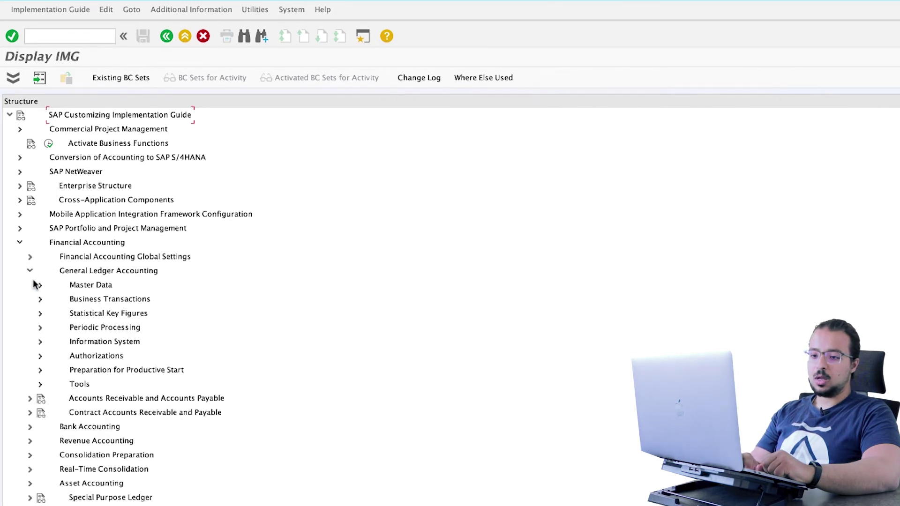
{"action": "left_click", "coordinate": [40, 329]}
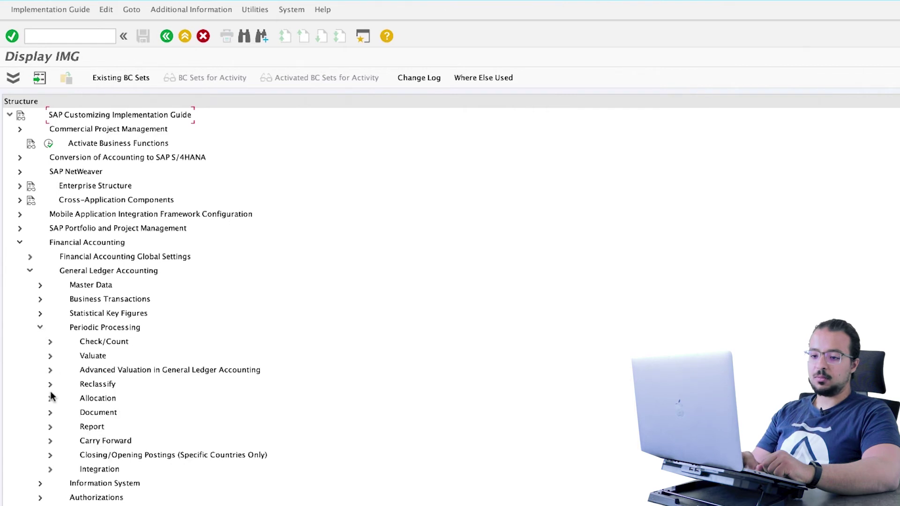
{"action": "left_click", "coordinate": [50, 470]}
{"action": "scroll", "coordinate": [101, 435], "scroll_direction": "down", "scroll_amount": 7}
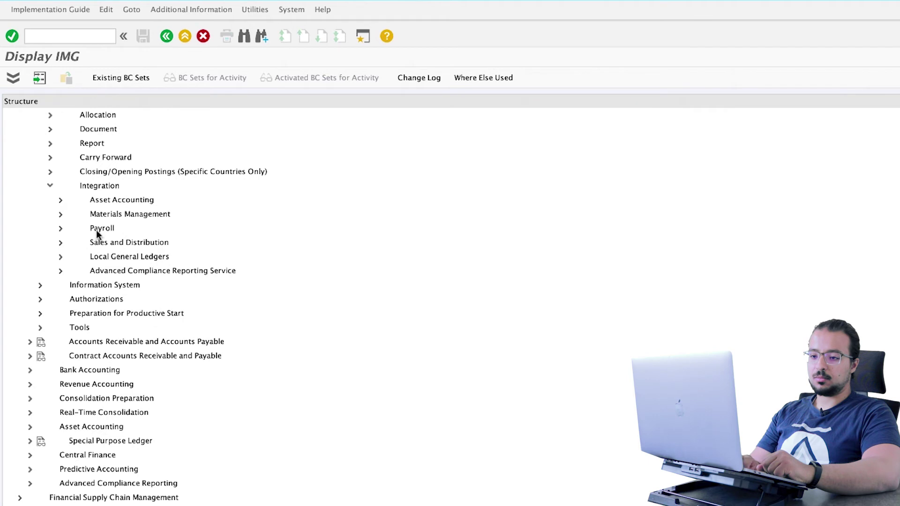
{"action": "left_click", "coordinate": [61, 214]}
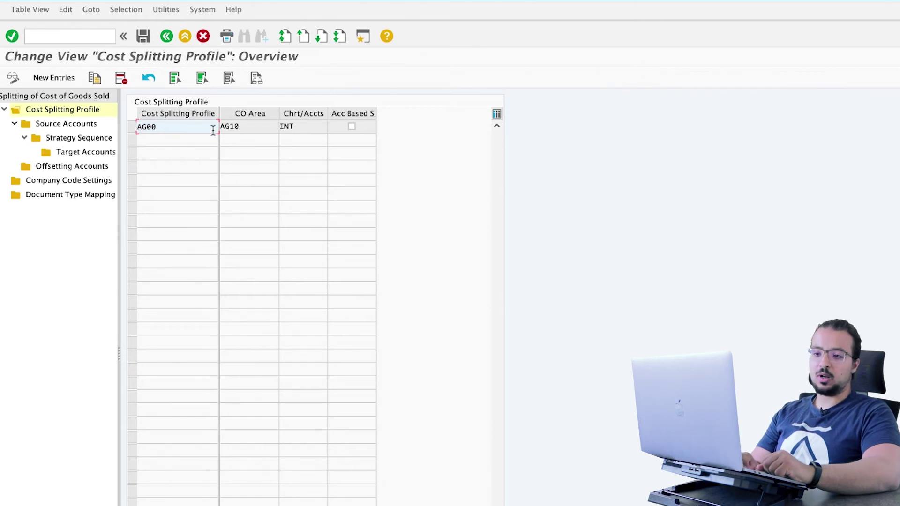
Add cost splitting profile AG01 for CO area AG10, then select profile AG00 in the overview
{"action": "left_click", "coordinate": [64, 77]}
{"action": "type", "text": "Ag"}
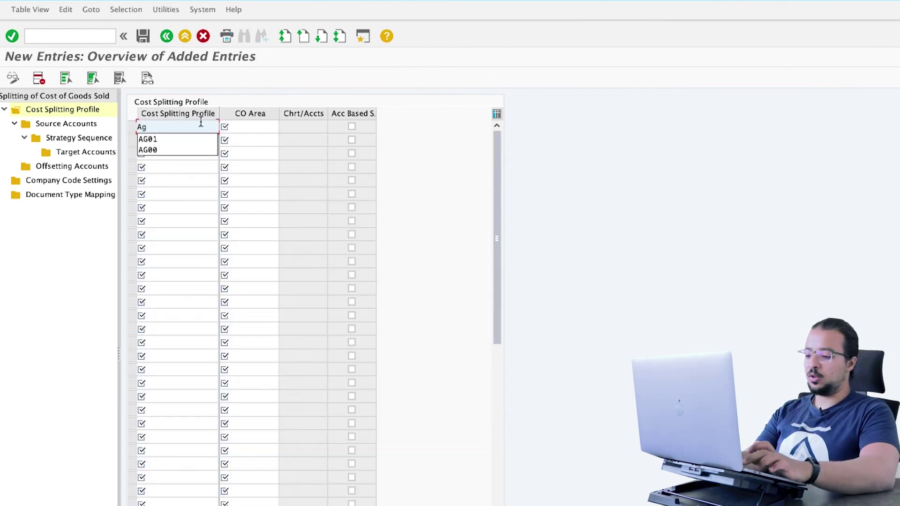
{"action": "key", "text": "BackSpace"}
{"action": "type", "text": "G01"}
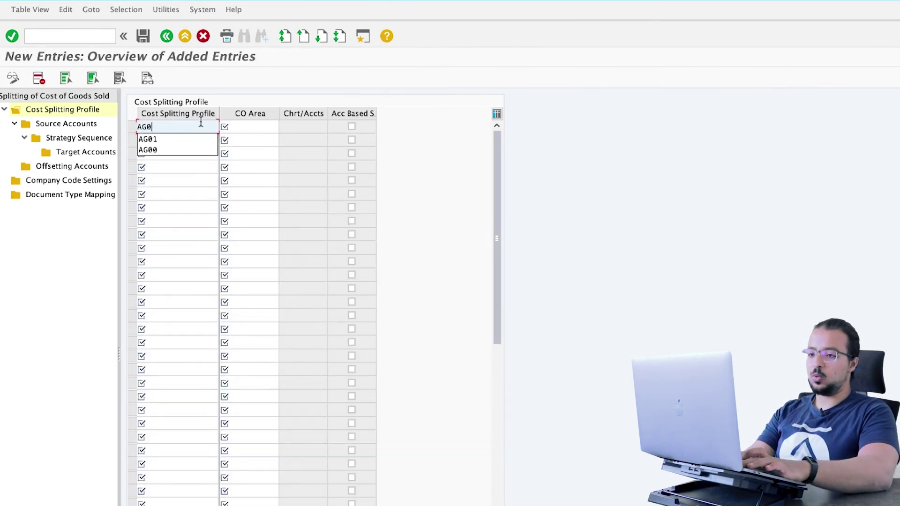
{"action": "left_click", "coordinate": [263, 128]}
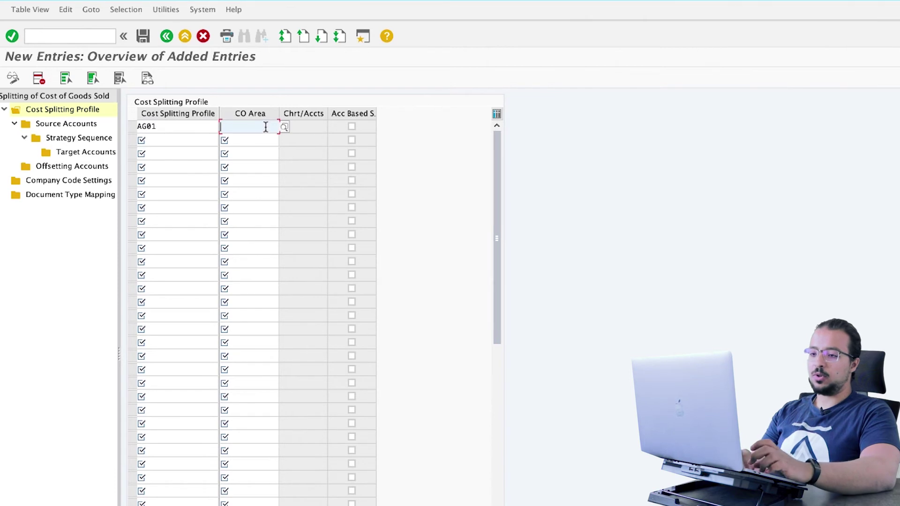
{"action": "type", "text": "AG10"}
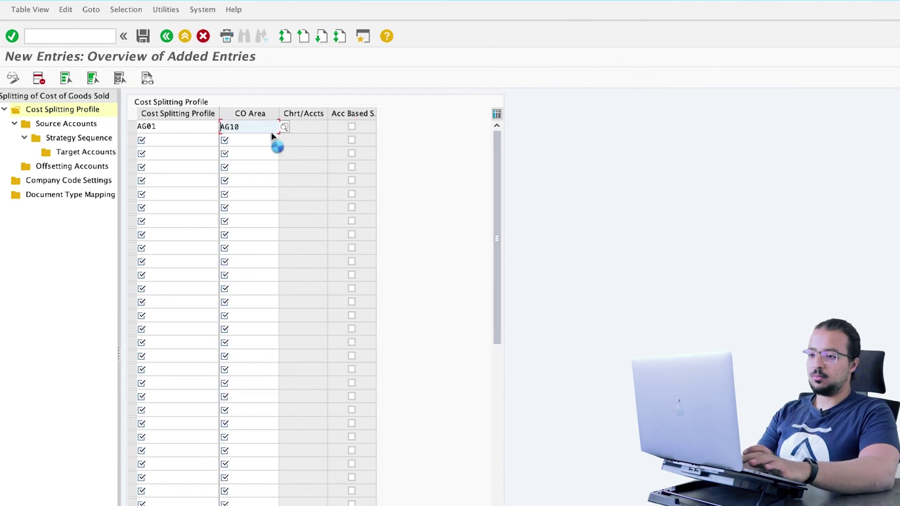
{"action": "key", "text": "Return"}
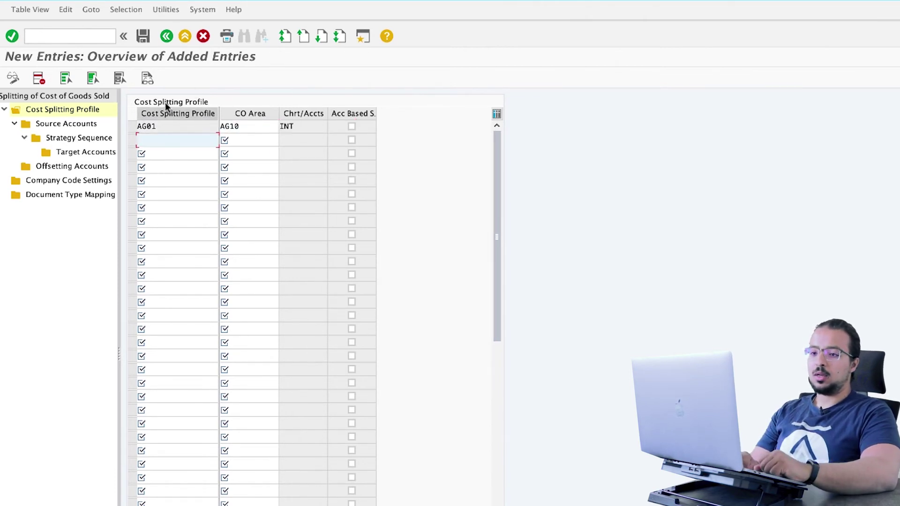
{"action": "left_click", "coordinate": [166, 38]}
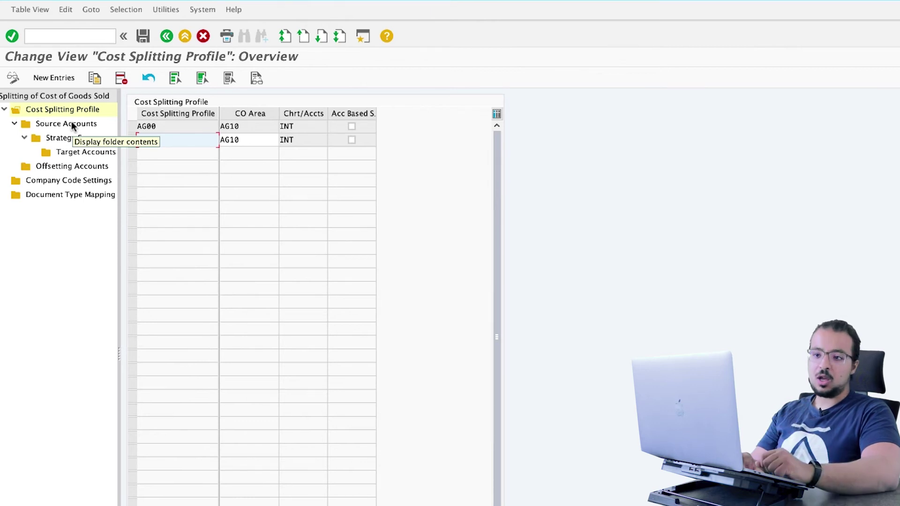
{"action": "type", "text": "AG01"}
{"action": "left_click", "coordinate": [132, 126]}
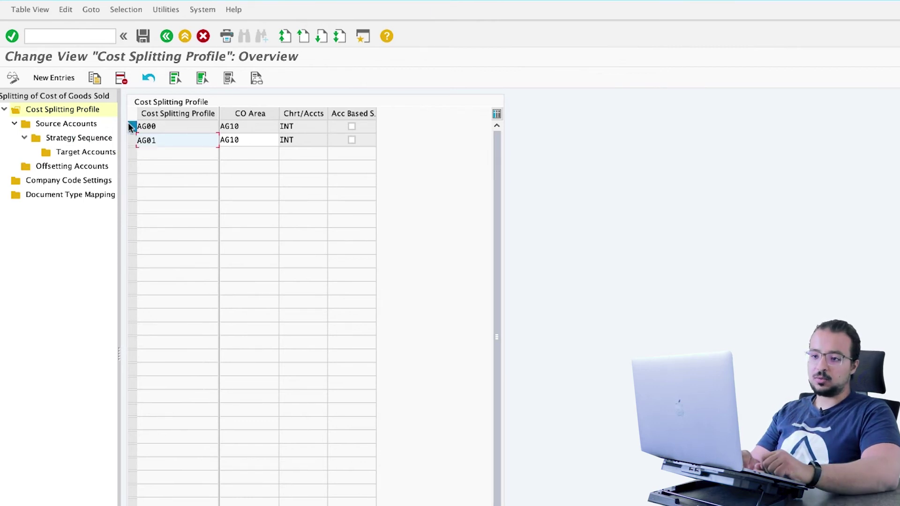
Open profile AG00's strategy sequence for source account 400000: strategy 001, released cost estimates
{"action": "double_click", "coordinate": [74, 125]}
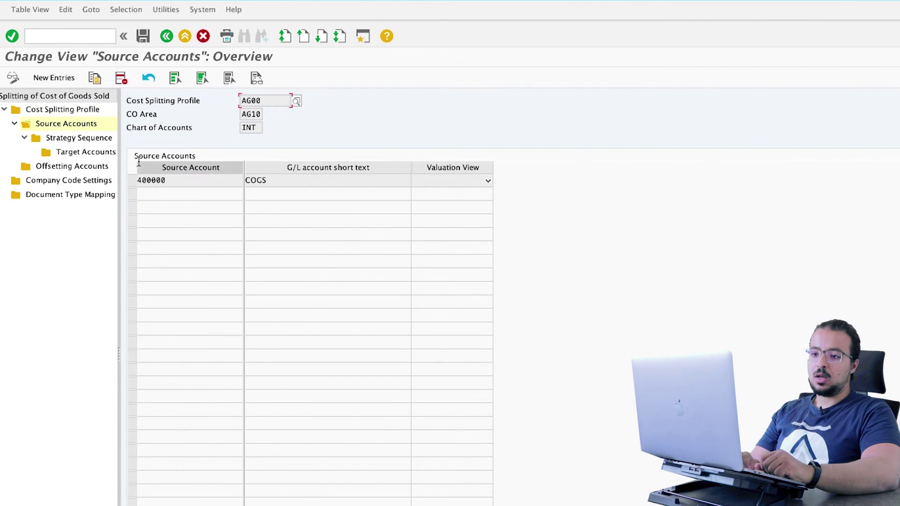
{"action": "left_click", "coordinate": [186, 180]}
{"action": "left_click_drag", "start_coordinate": [186, 180], "coordinate": [133, 178]}
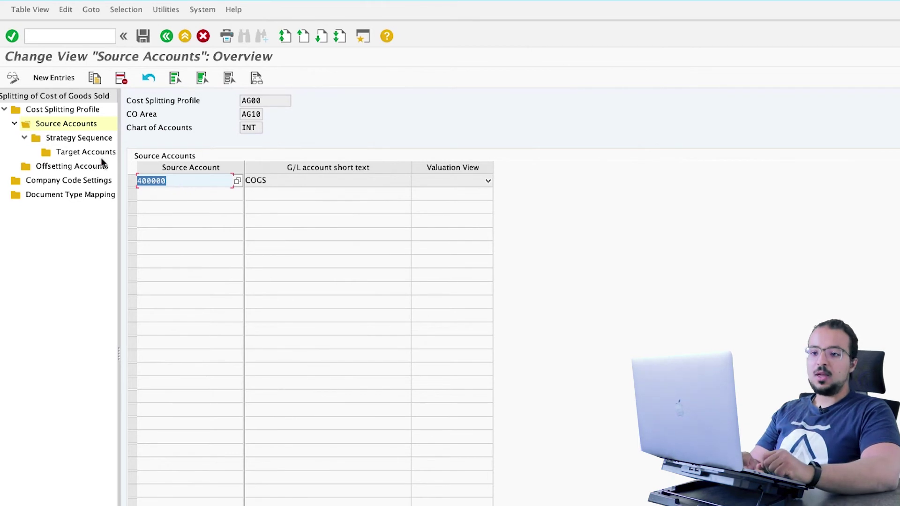
{"action": "left_click", "coordinate": [64, 139]}
{"action": "double_click", "coordinate": [60, 138]}
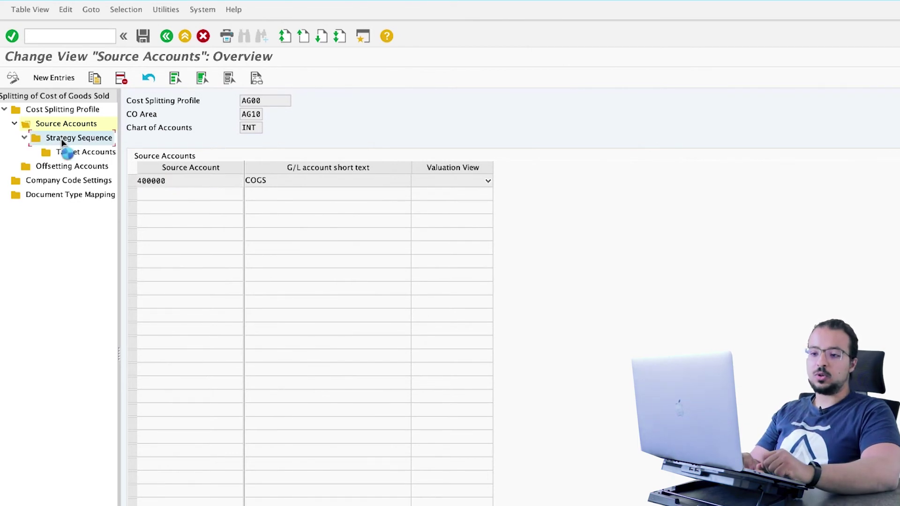
{"action": "left_click", "coordinate": [133, 179]}
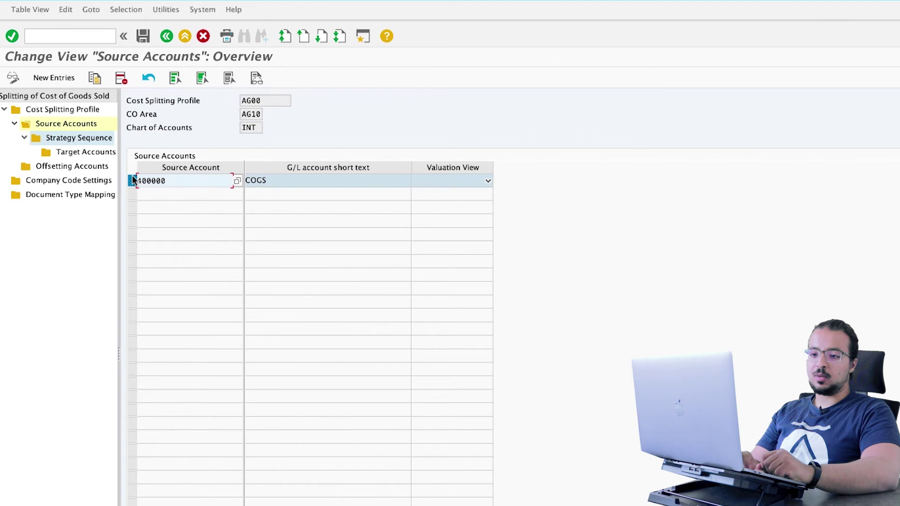
{"action": "double_click", "coordinate": [85, 138]}
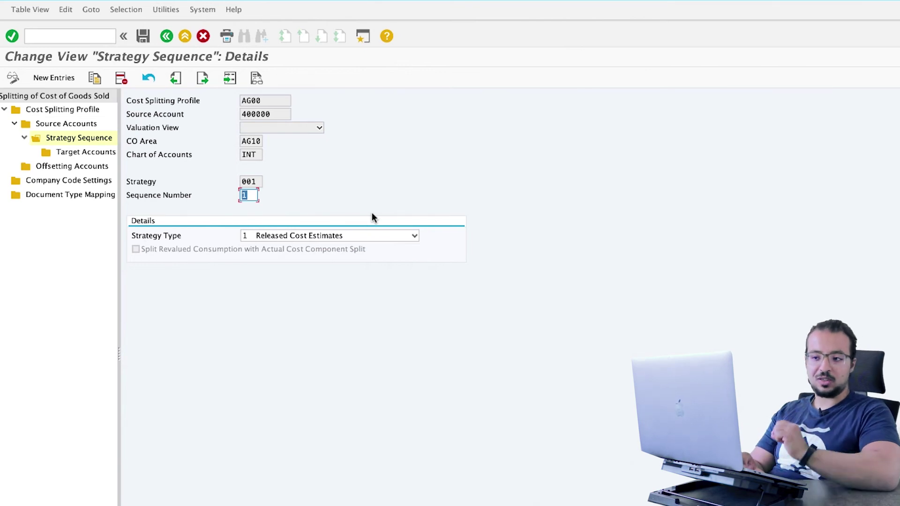
Open strategy 001's target accounts, mapping G0 cost components to accounts 490001–490006
{"action": "key", "text": "shift+Tab"}
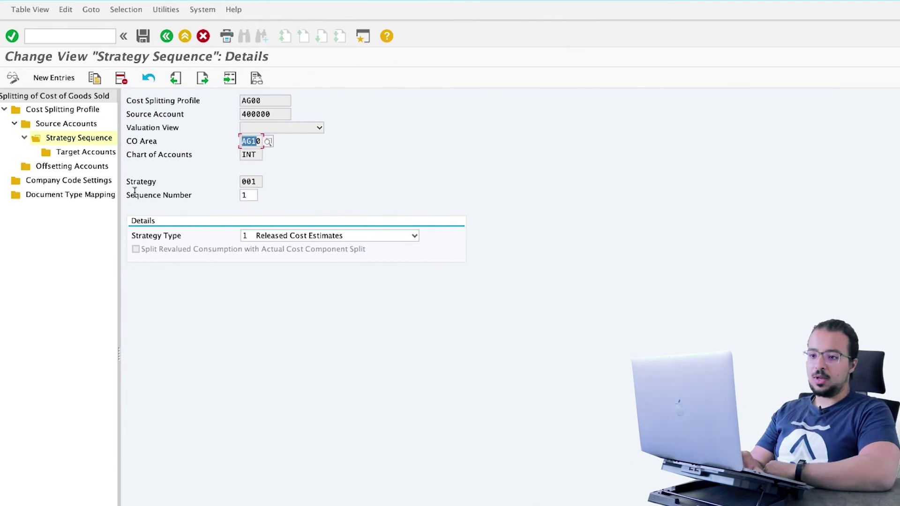
{"action": "double_click", "coordinate": [79, 154]}
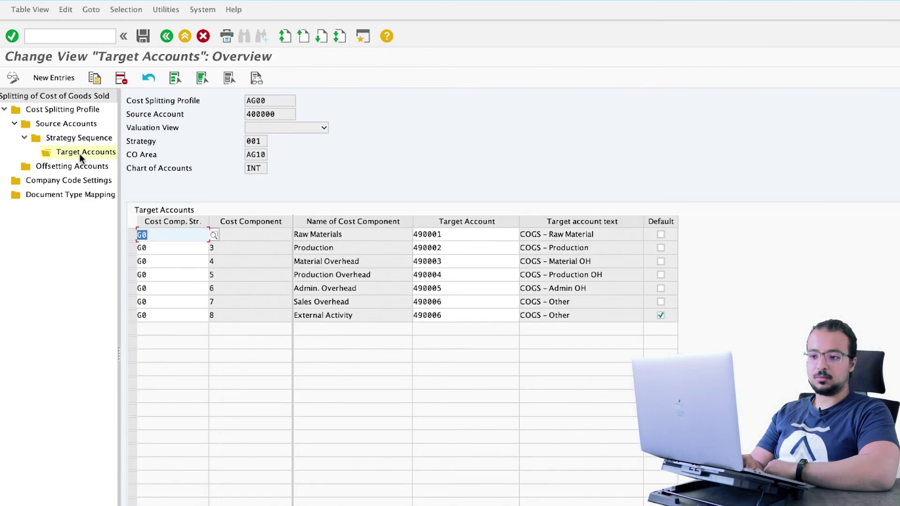
Review the target account rows: Raw Materials on 490001 and Production on 490002
{"action": "left_click", "coordinate": [251, 249]}
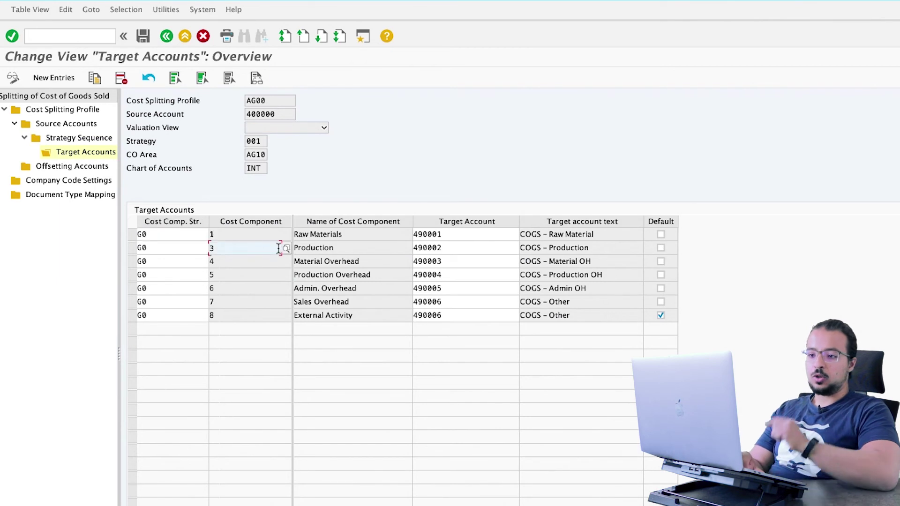
{"action": "left_click", "coordinate": [227, 234]}
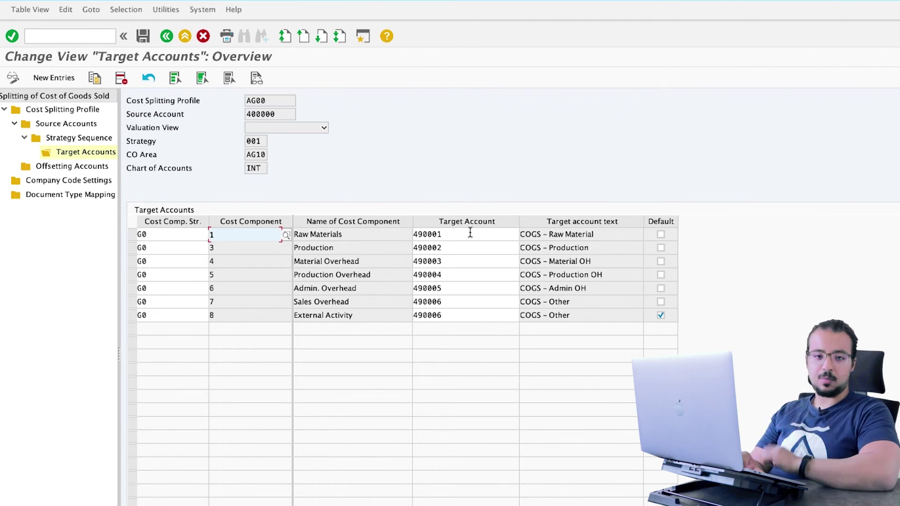
{"action": "left_click", "coordinate": [166, 233]}
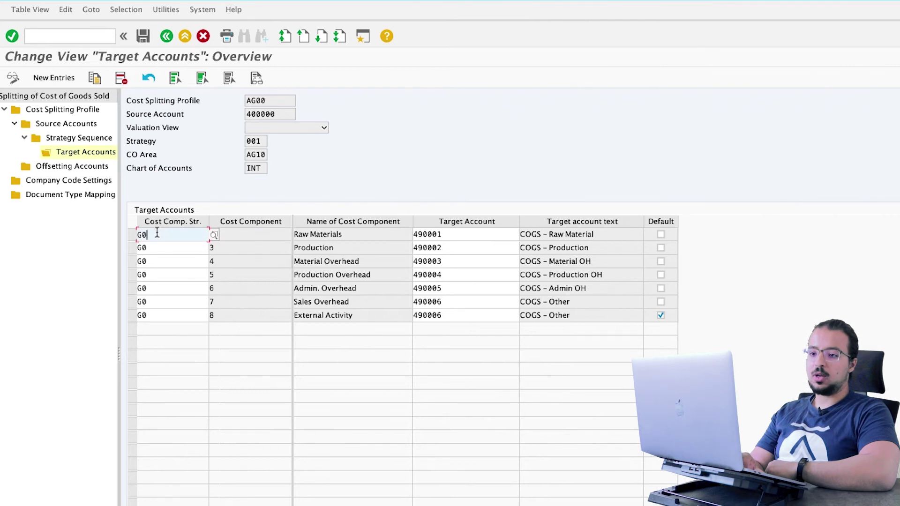
{"action": "left_click", "coordinate": [132, 234]}
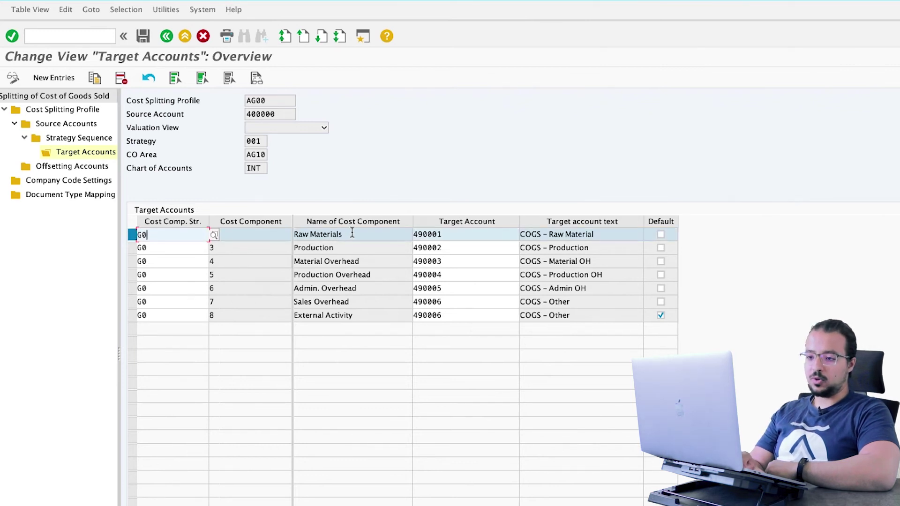
{"action": "left_click_drag", "start_coordinate": [467, 235], "coordinate": [402, 234]}
{"action": "left_click", "coordinate": [344, 244]}
{"action": "left_click_drag", "start_coordinate": [344, 244], "coordinate": [300, 245]}
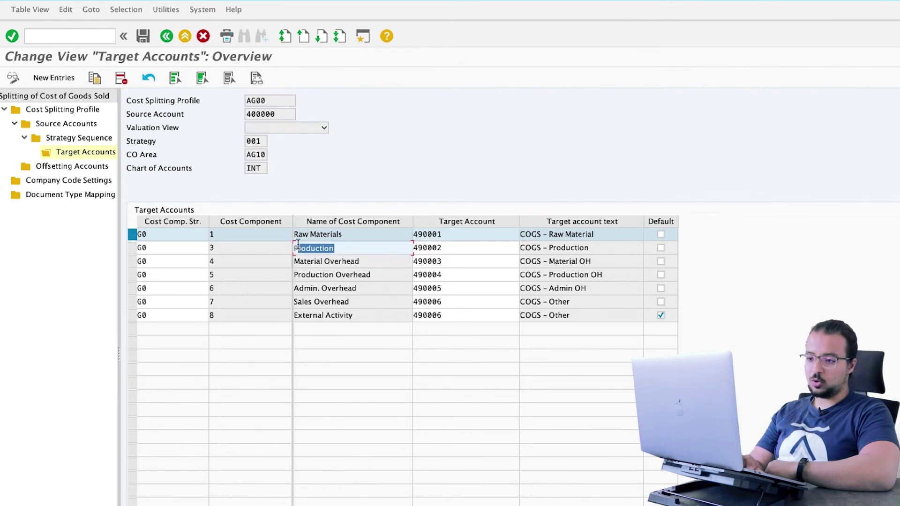
{"action": "left_click_drag", "start_coordinate": [451, 251], "coordinate": [398, 255]}
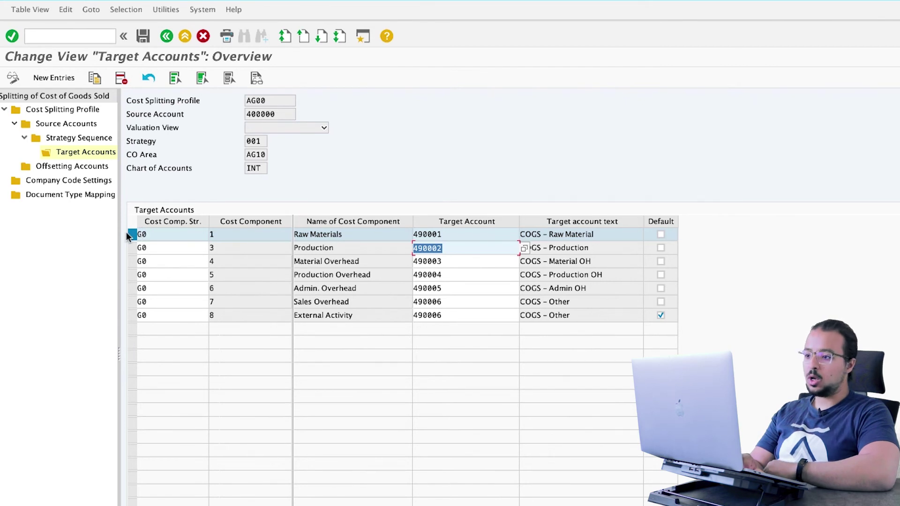
{"action": "left_click", "coordinate": [139, 235]}
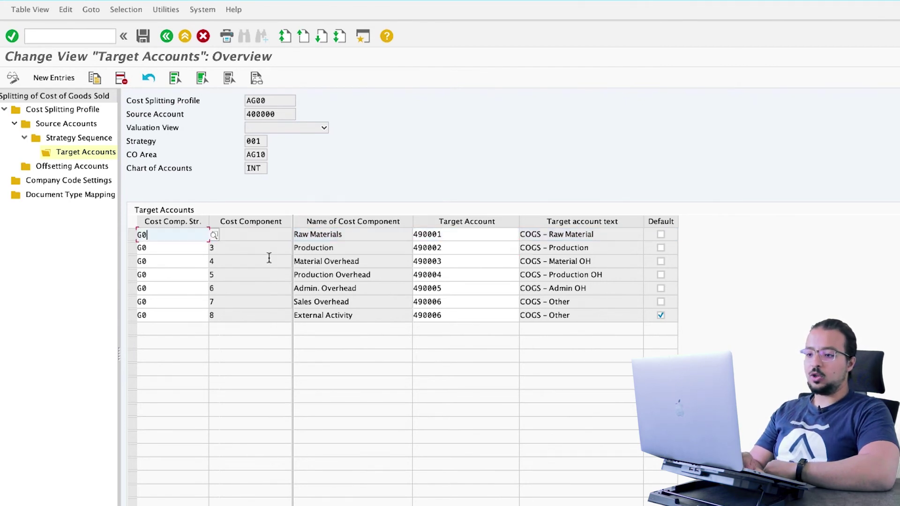
Keep cost component 8 for External Activity and display the offsetting accounts (400000 to 490000)
{"action": "left_click", "coordinate": [132, 315]}
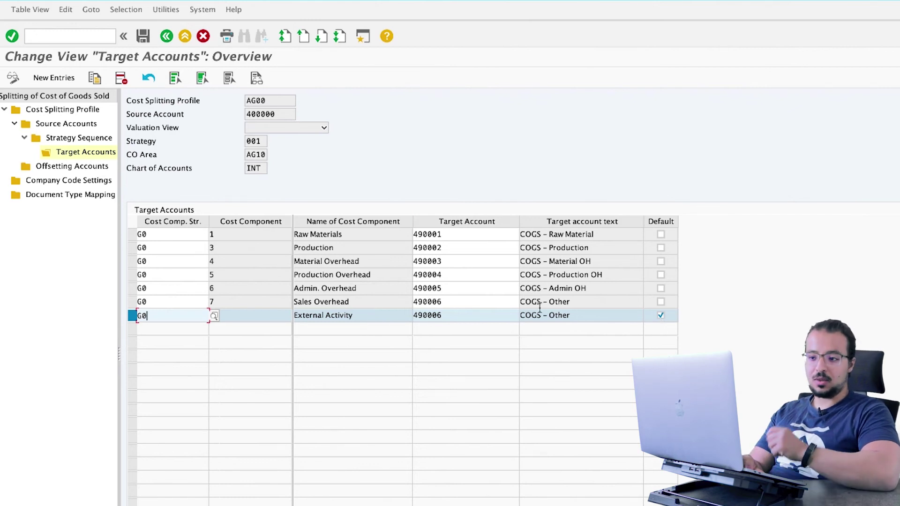
{"action": "key", "text": "Tab"}
{"action": "type", "text": "8"}
{"action": "left_click", "coordinate": [459, 318]}
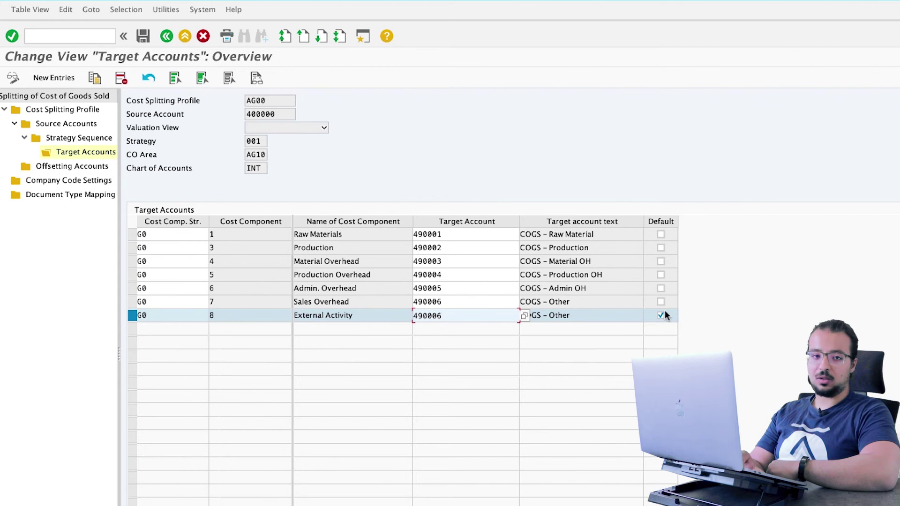
{"action": "left_click", "coordinate": [63, 167]}
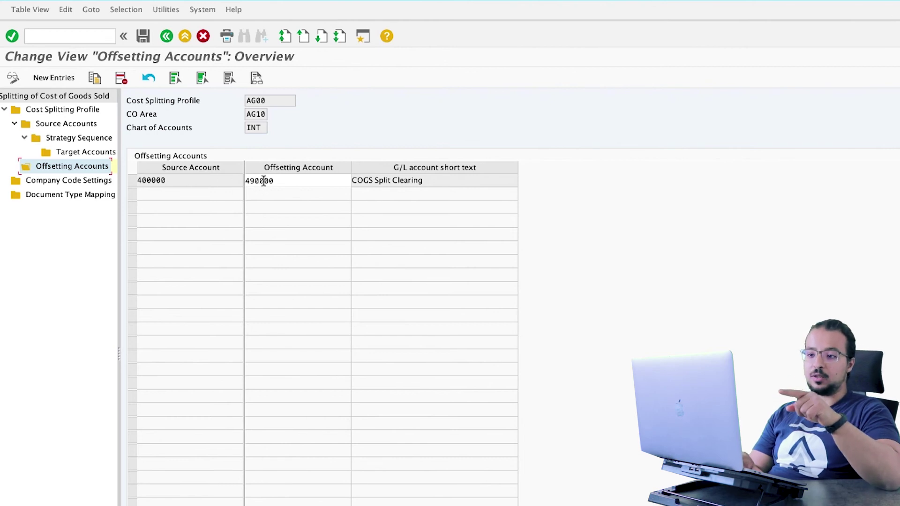
Check offsetting account 490000, then start new entries under Company Code Settings
{"action": "left_click", "coordinate": [282, 180]}
{"action": "left_click_drag", "start_coordinate": [283, 180], "coordinate": [248, 180]}
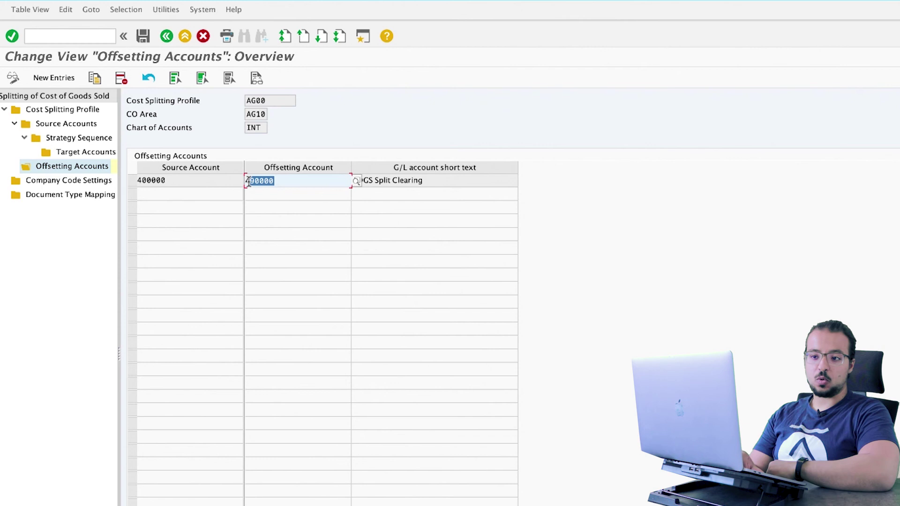
{"action": "left_click", "coordinate": [70, 183]}
{"action": "left_click", "coordinate": [69, 182]}
{"action": "left_click", "coordinate": [64, 79]}
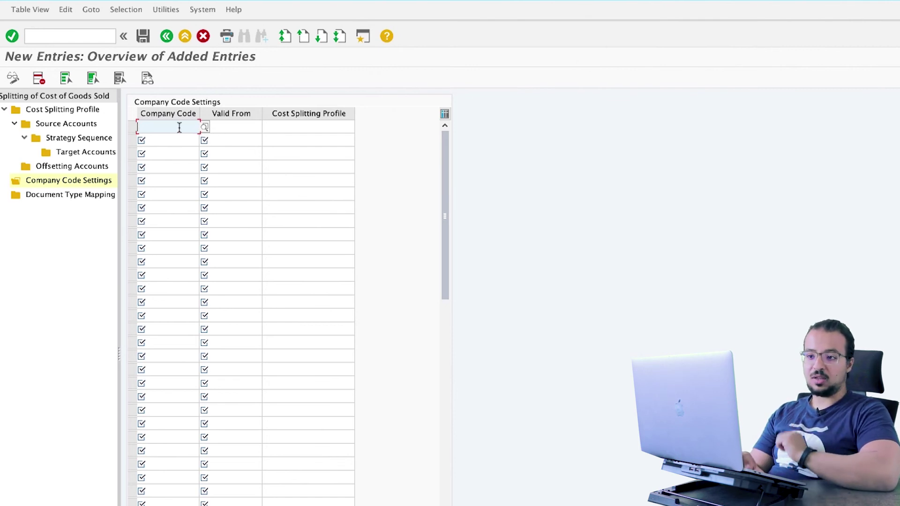
Add company code AG11, valid from 01.01.2021, with profile AG00, and save it under a customizing request
{"action": "type", "text": "AB11"}
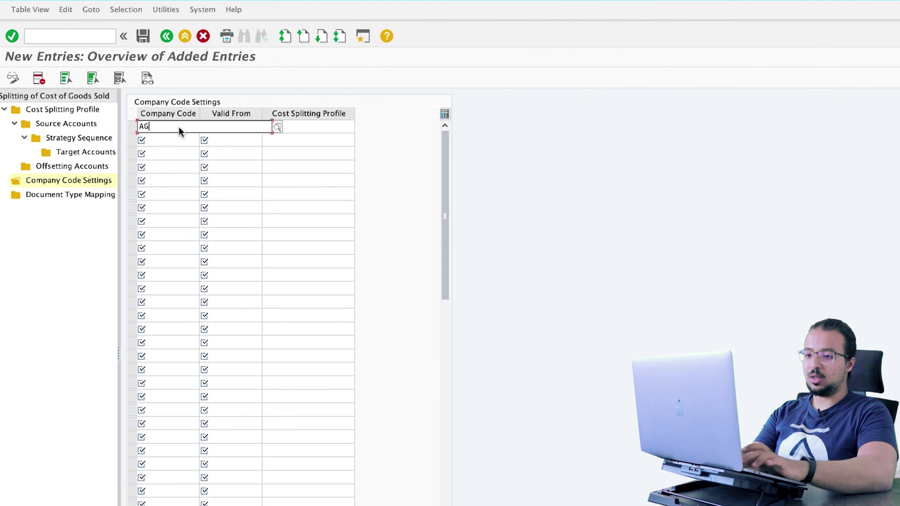
{"action": "key", "text": "Return"}
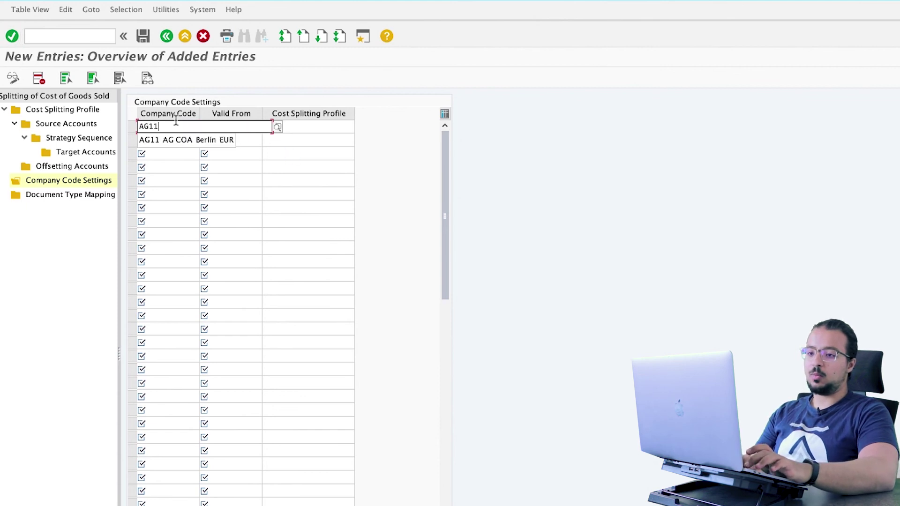
{"action": "left_click", "coordinate": [181, 136]}
{"action": "left_click", "coordinate": [243, 127]}
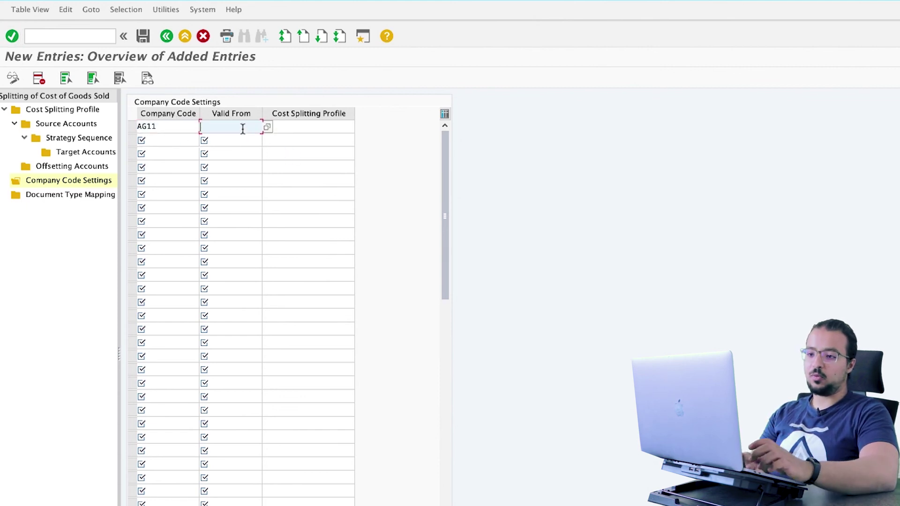
{"action": "type", "text": "01012021"}
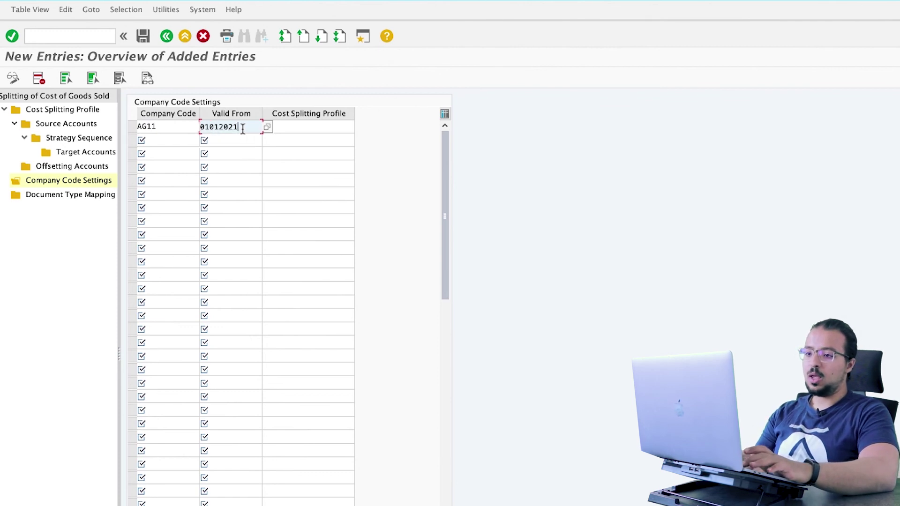
{"action": "left_click", "coordinate": [311, 127]}
{"action": "type", "text": "Ag00"}
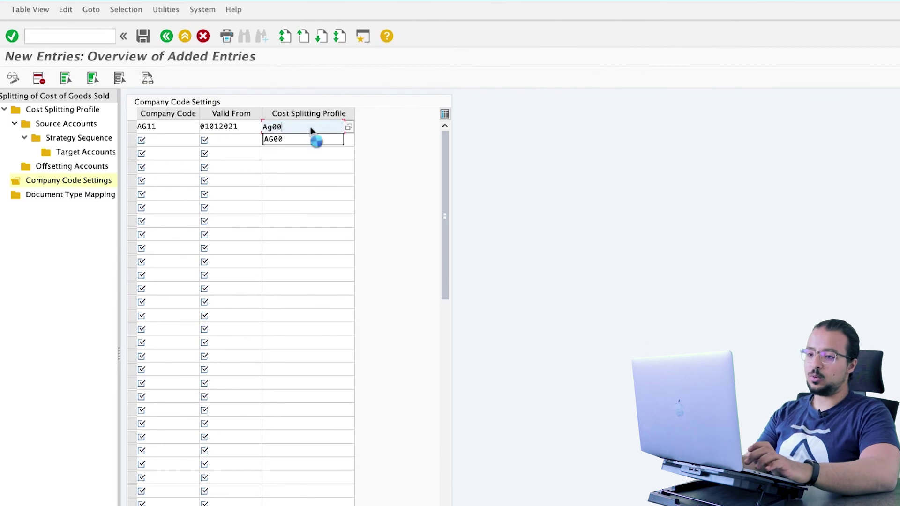
{"action": "key", "text": "Return"}
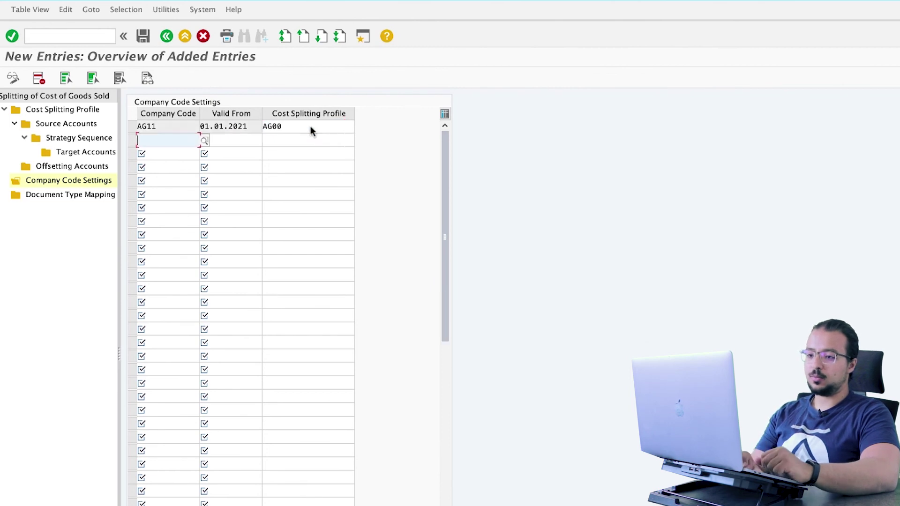
{"action": "left_click", "coordinate": [151, 36]}
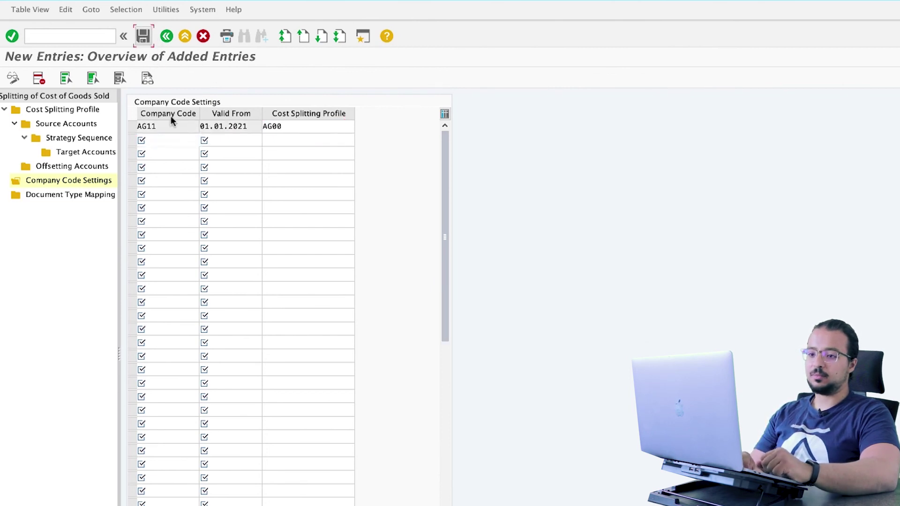
{"action": "left_click", "coordinate": [195, 115]}
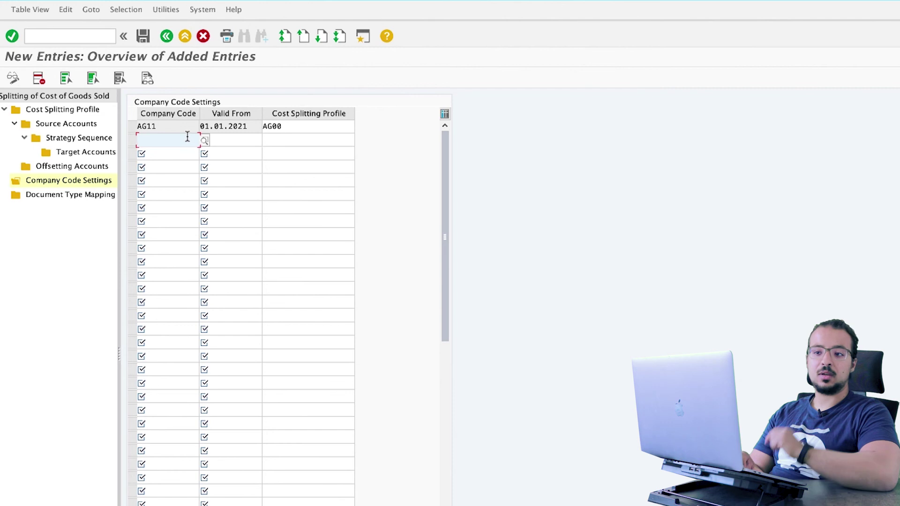
Create and save a standard order for 3 Chairs (material 506, 150,00 EUR)
{"action": "left_click", "coordinate": [90, 37]}
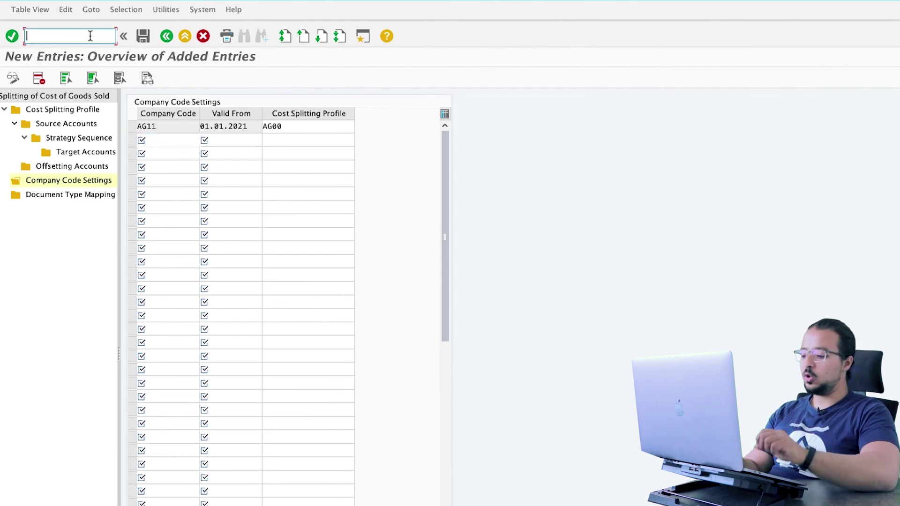
{"action": "type", "text": "/"}
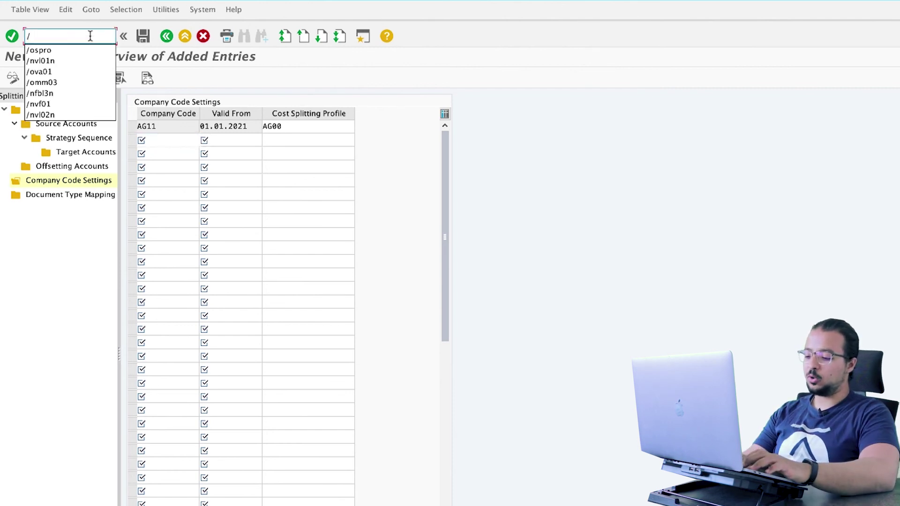
{"action": "type", "text": "nvf01"}
{"action": "key", "text": "Return"}
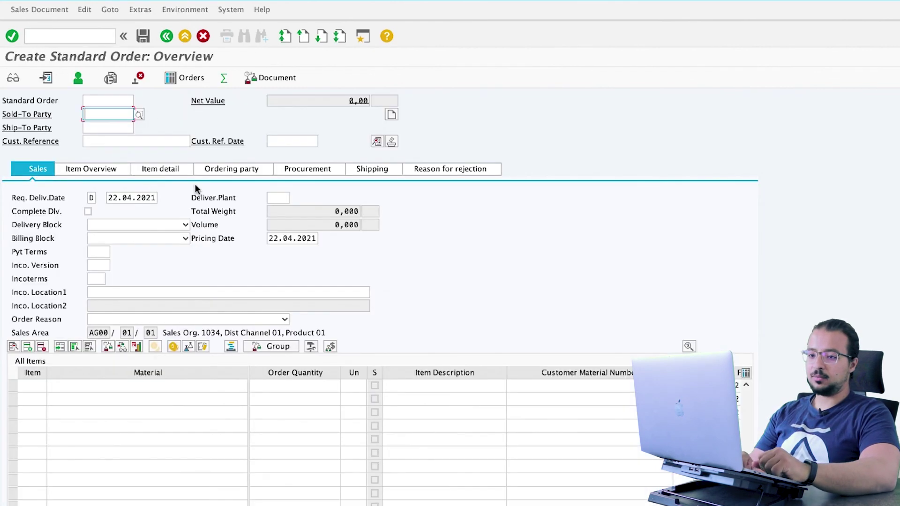
{"action": "type", "text": "AG01"}
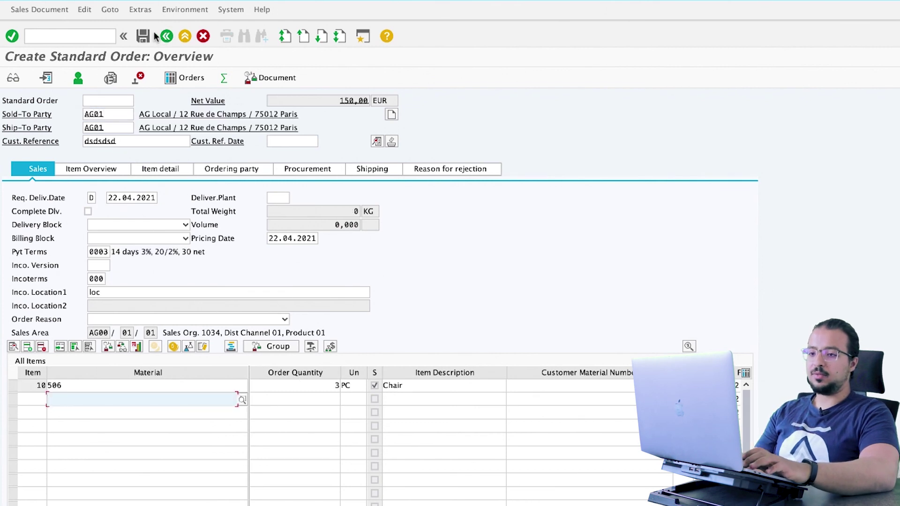
{"action": "left_click", "coordinate": [143, 36]}
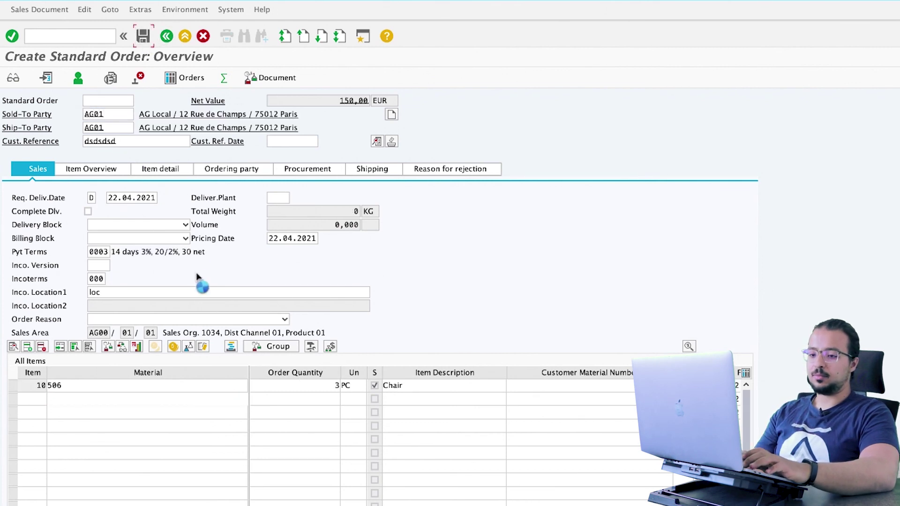
Start outbound delivery creation for the order with /nvl01n
{"action": "left_click", "coordinate": [82, 36]}
{"action": "type", "text": "/n"}
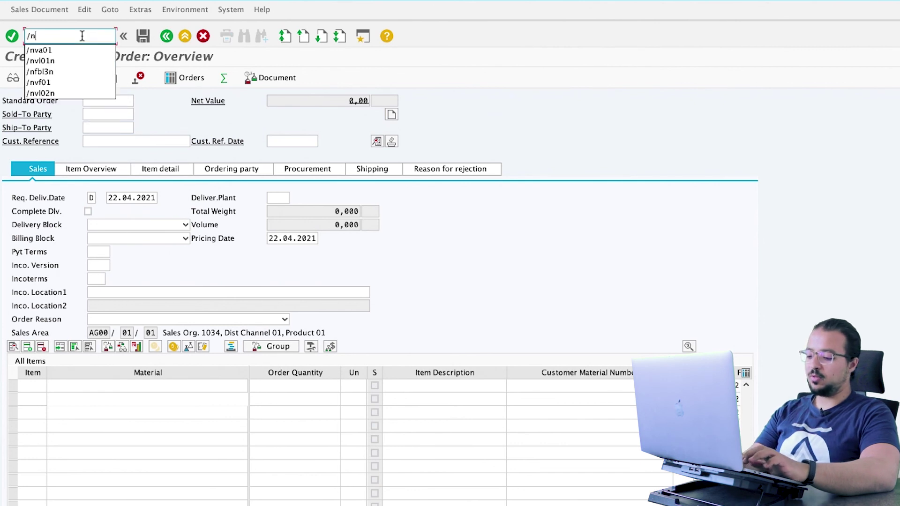
{"action": "type", "text": "vl01n"}
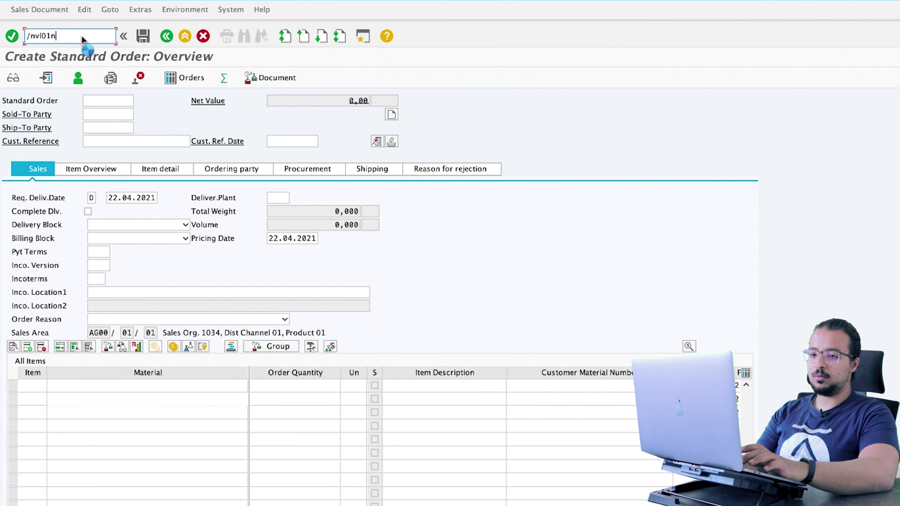
{"action": "key", "text": "Return"}
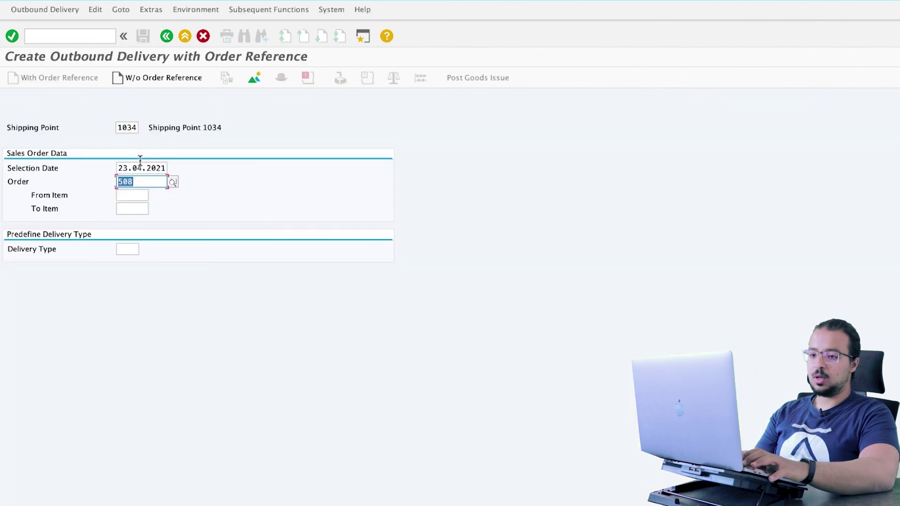
Create the delivery, pick 3 PC of item 10 from storage location AG11, and post goods issue
{"action": "left_click", "coordinate": [140, 180]}
{"action": "key", "text": "Return"}
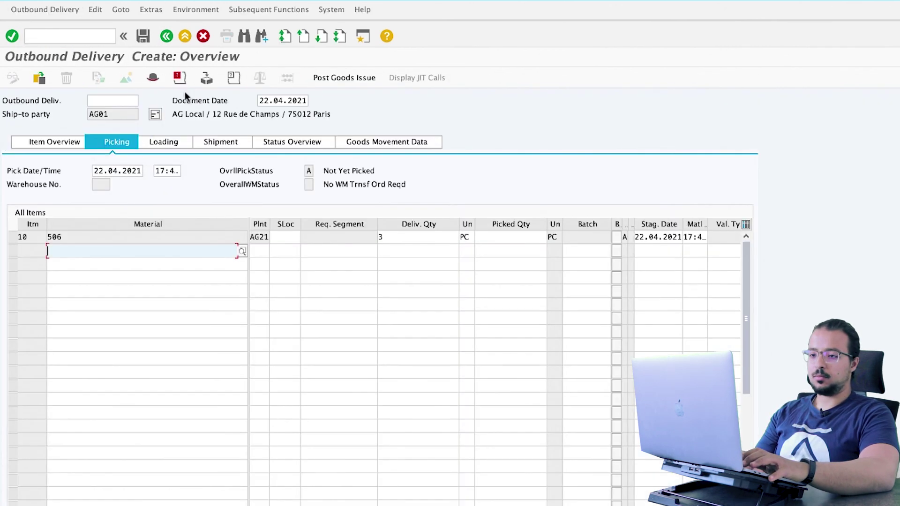
{"action": "left_click", "coordinate": [289, 239]}
{"action": "type", "text": "AG11"}
{"action": "key", "text": "Tab"}
{"action": "left_click", "coordinate": [527, 236]}
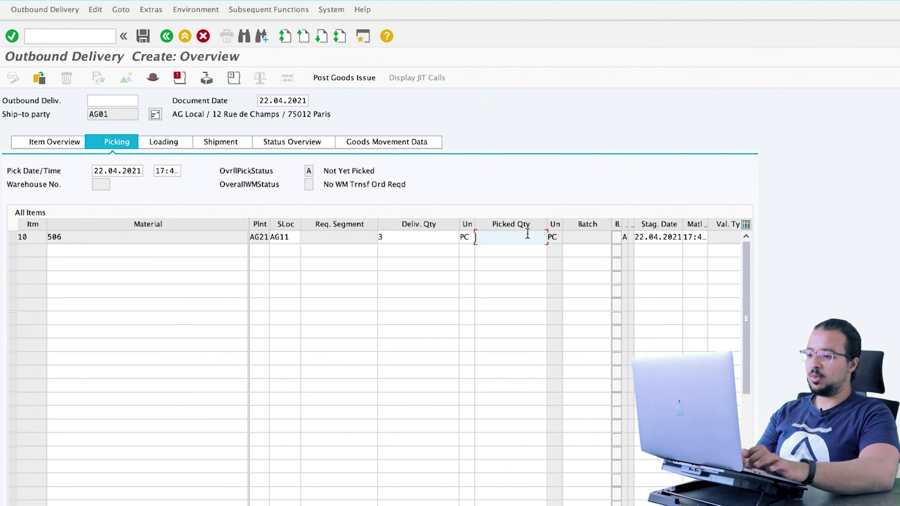
{"action": "type", "text": "3"}
{"action": "left_click", "coordinate": [355, 79]}
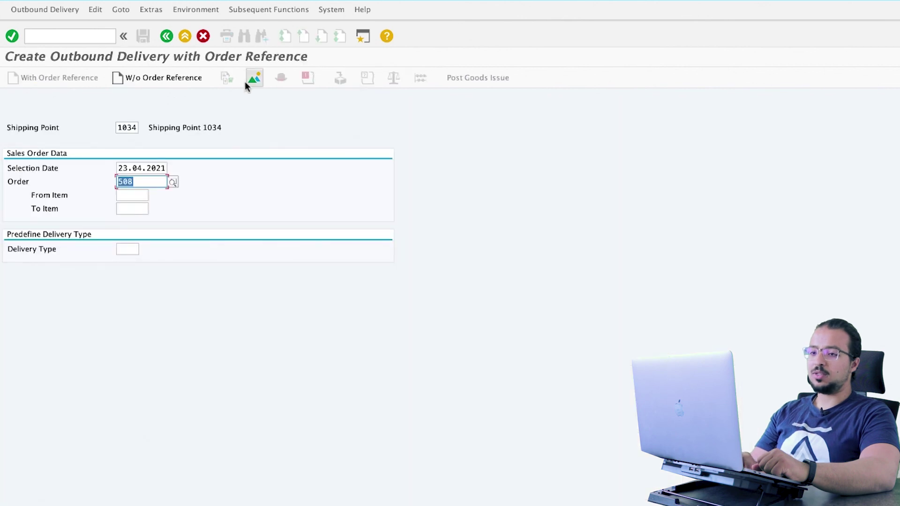
{"action": "left_click", "coordinate": [66, 14]}
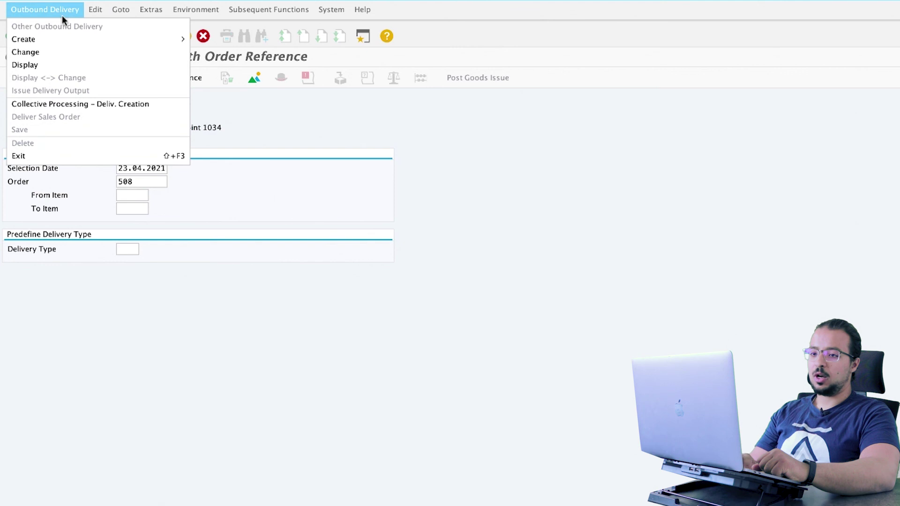
{"action": "left_click", "coordinate": [63, 64]}
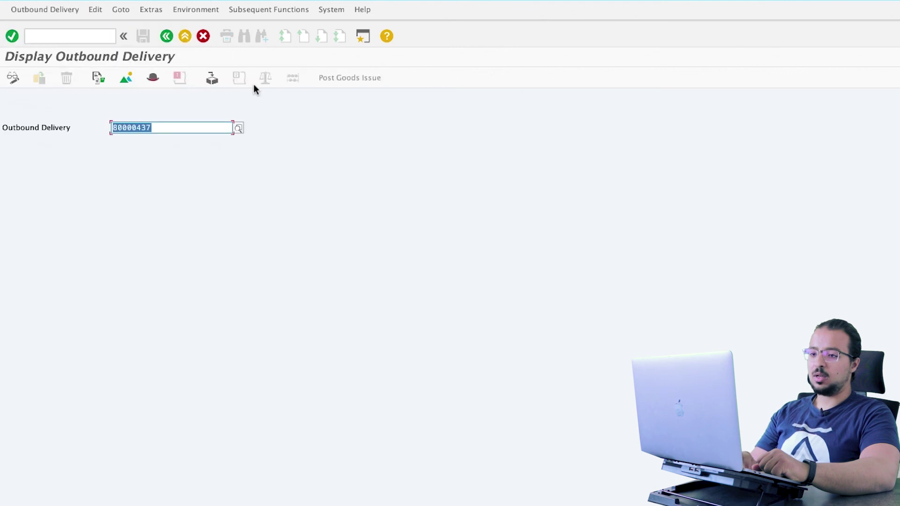
{"action": "left_click", "coordinate": [99, 78]}
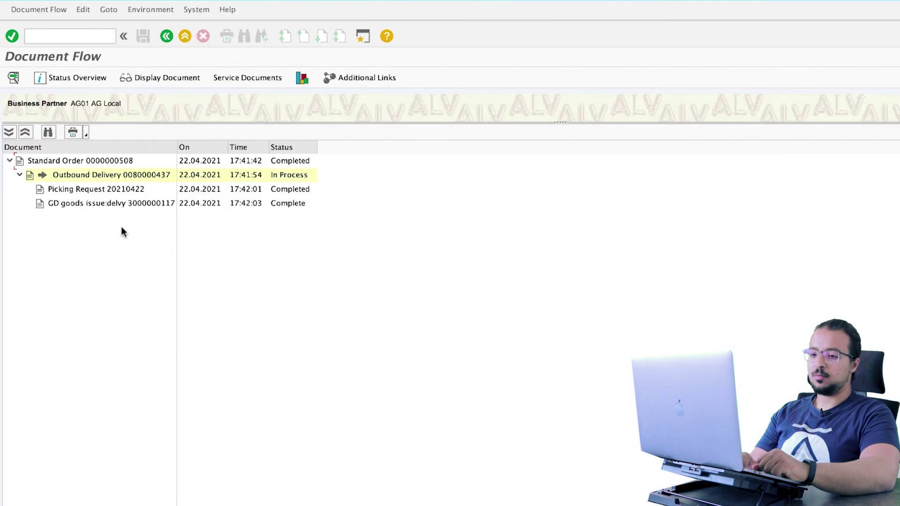
{"action": "left_click", "coordinate": [80, 205]}
{"action": "left_click", "coordinate": [167, 78]}
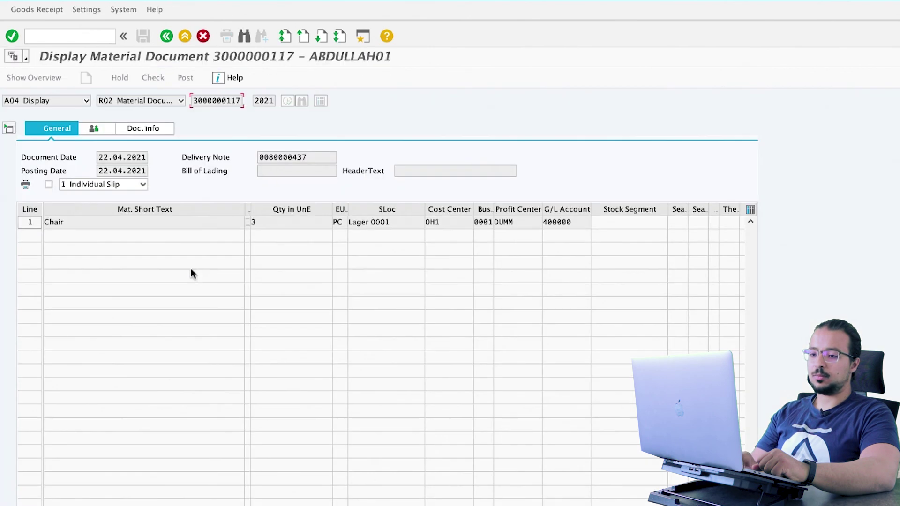
{"action": "left_click", "coordinate": [149, 128]}
{"action": "left_click", "coordinate": [424, 159]}
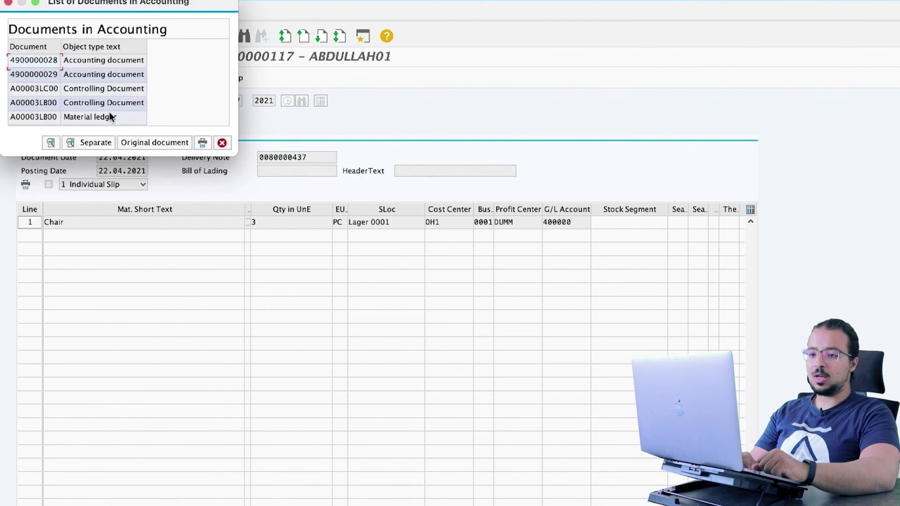
{"action": "left_click", "coordinate": [80, 69]}
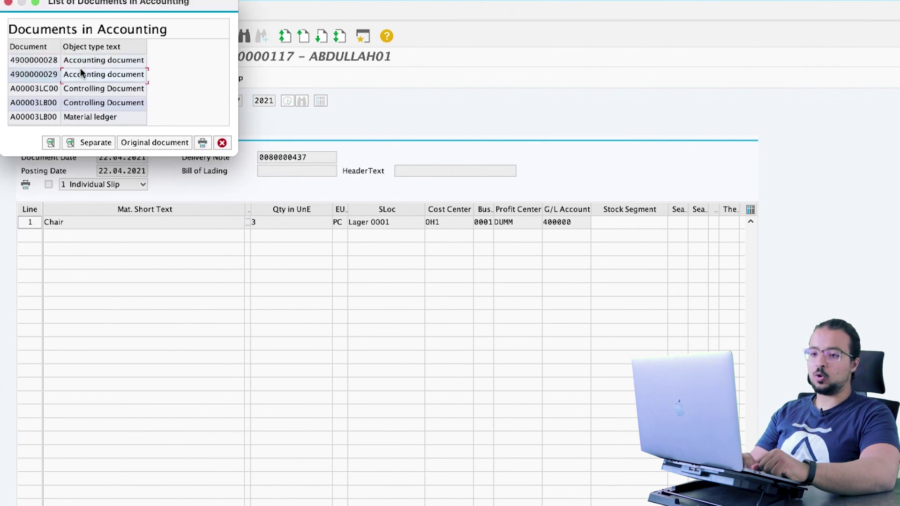
{"action": "double_click", "coordinate": [46, 61]}
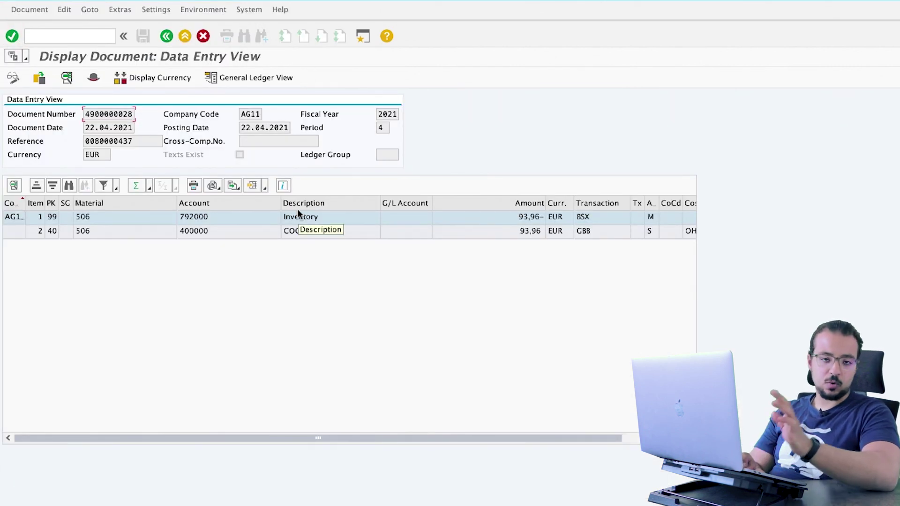
{"action": "left_click", "coordinate": [356, 216]}
{"action": "left_click", "coordinate": [342, 233]}
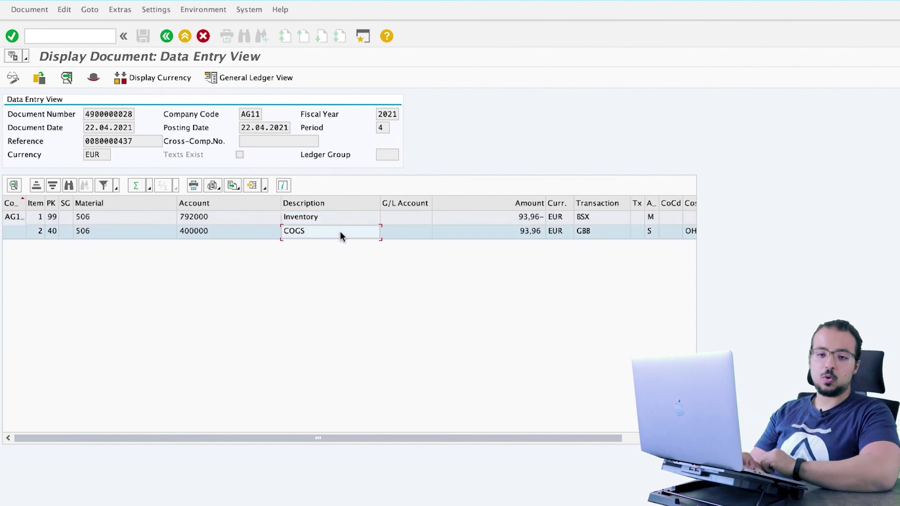
{"action": "left_click", "coordinate": [167, 36]}
{"action": "left_click", "coordinate": [102, 79]}
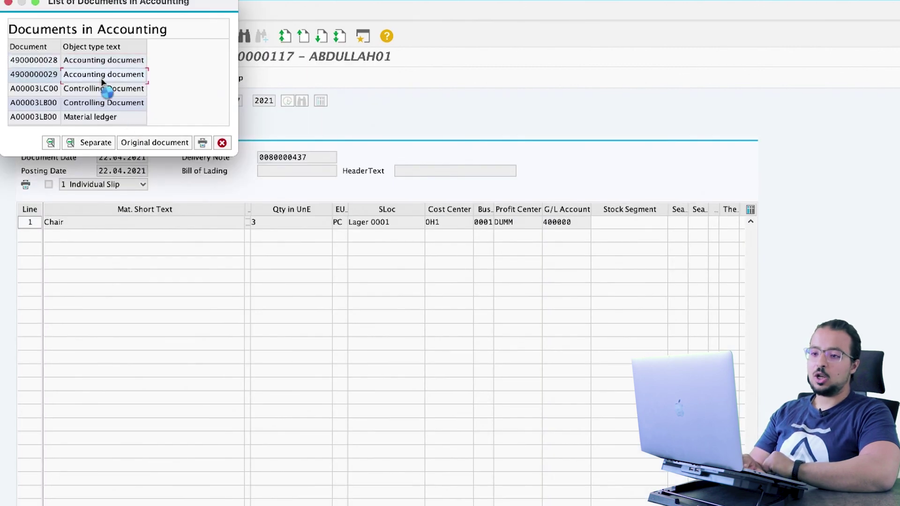
{"action": "double_click", "coordinate": [102, 78]}
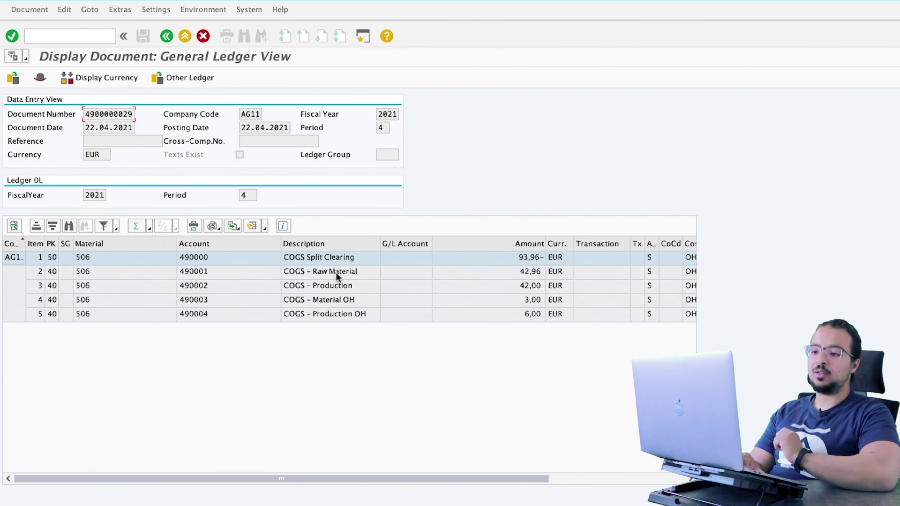
{"action": "left_click", "coordinate": [460, 276]}
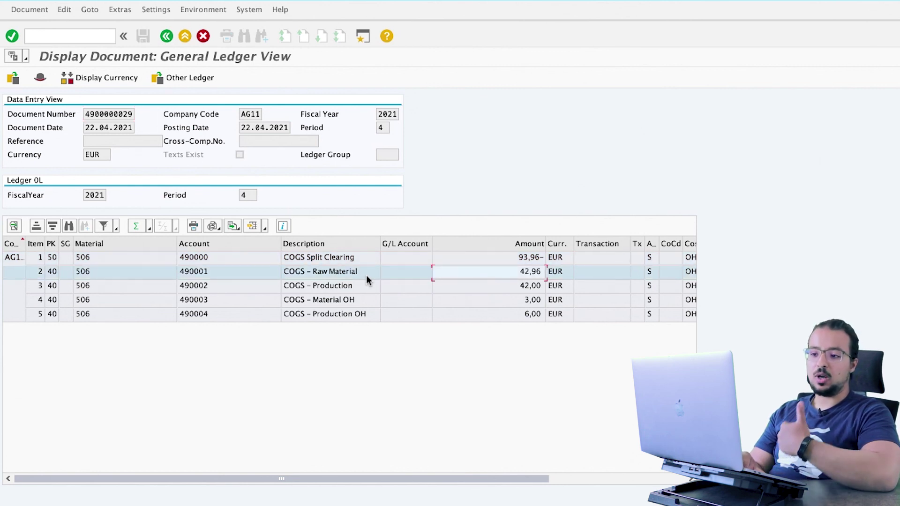
{"action": "left_click", "coordinate": [351, 283]}
{"action": "left_click", "coordinate": [351, 302]}
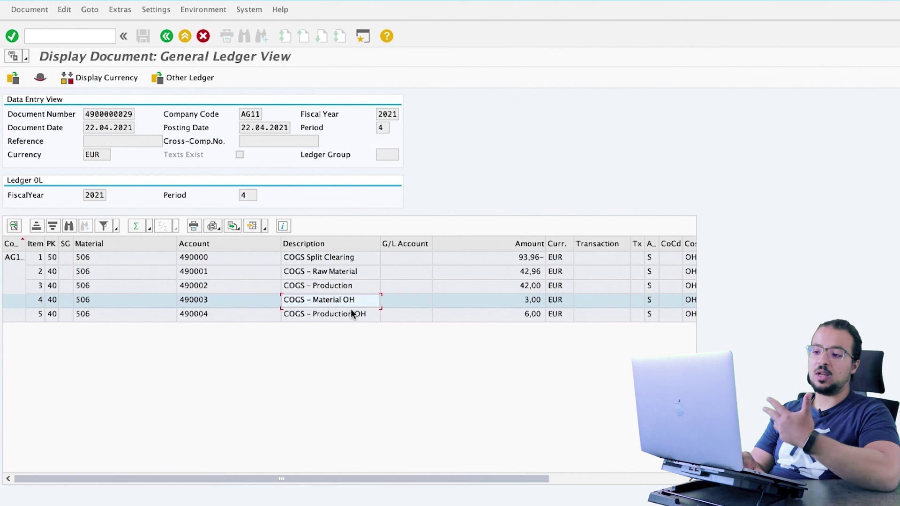
{"action": "left_click", "coordinate": [353, 314]}
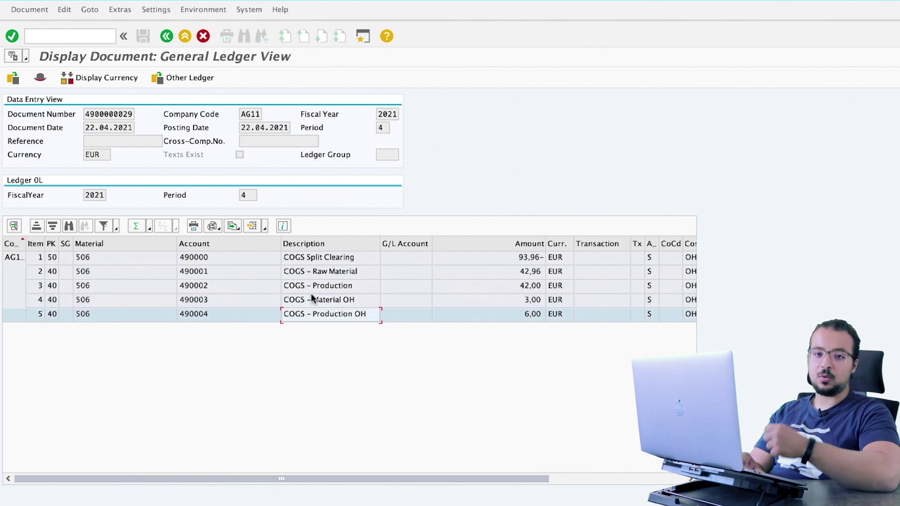